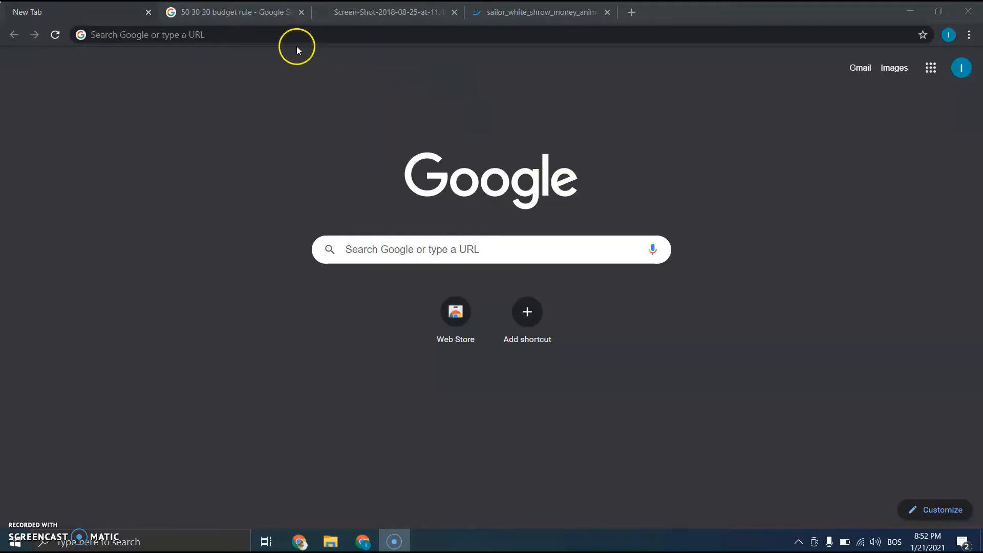
Step: Review the image results for the 50 30 20 budget rule and the opened 50-30-20 Budgeting Rule chart
left_click(238, 15)
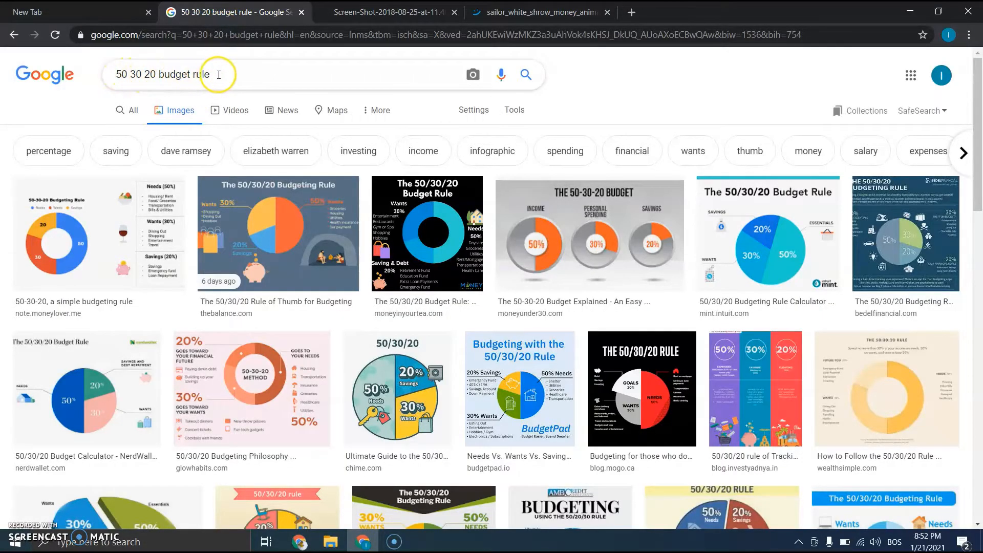
left_click(354, 13)
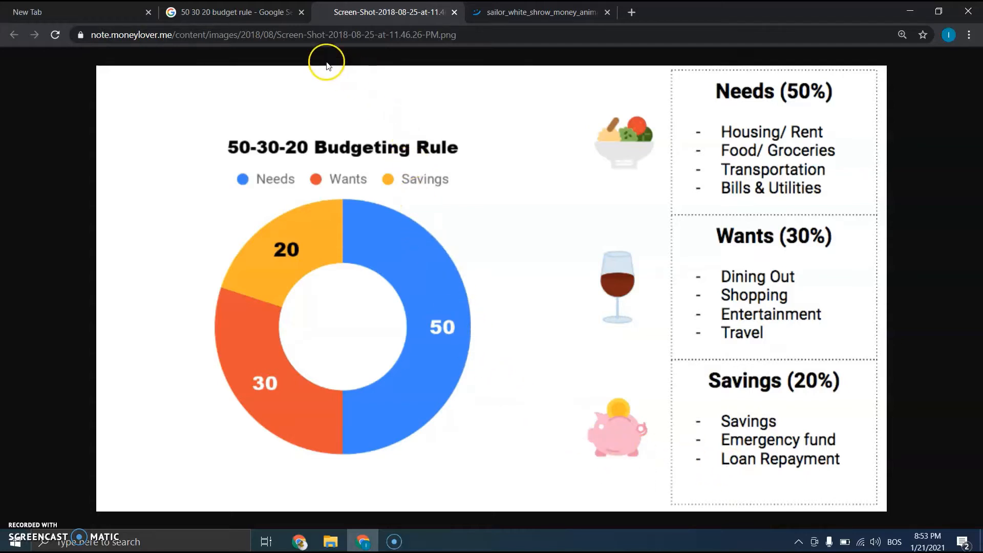
Step: Switch to the empty browser tab and open Google Sheets from the Google apps
left_click(85, 16)
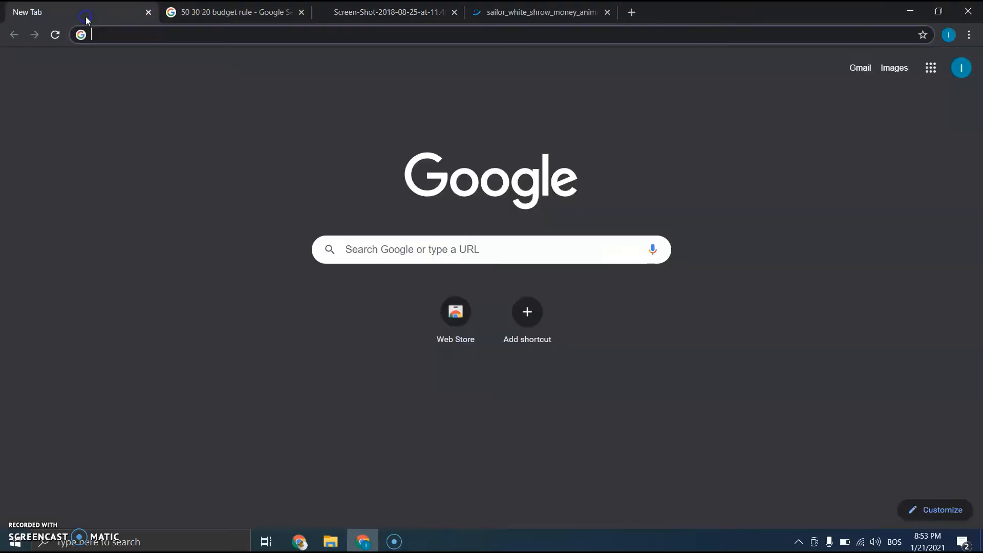
left_click(938, 69)
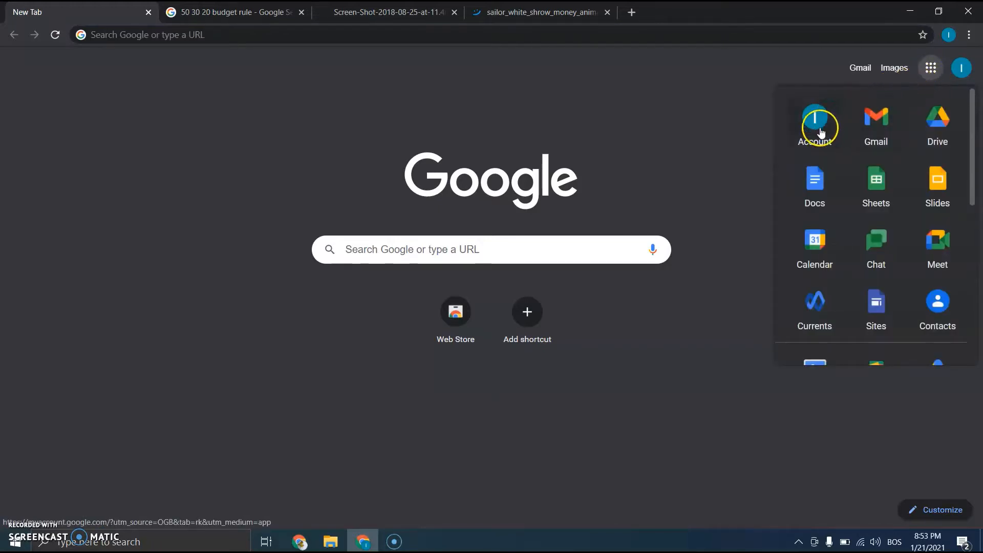
left_click(880, 201)
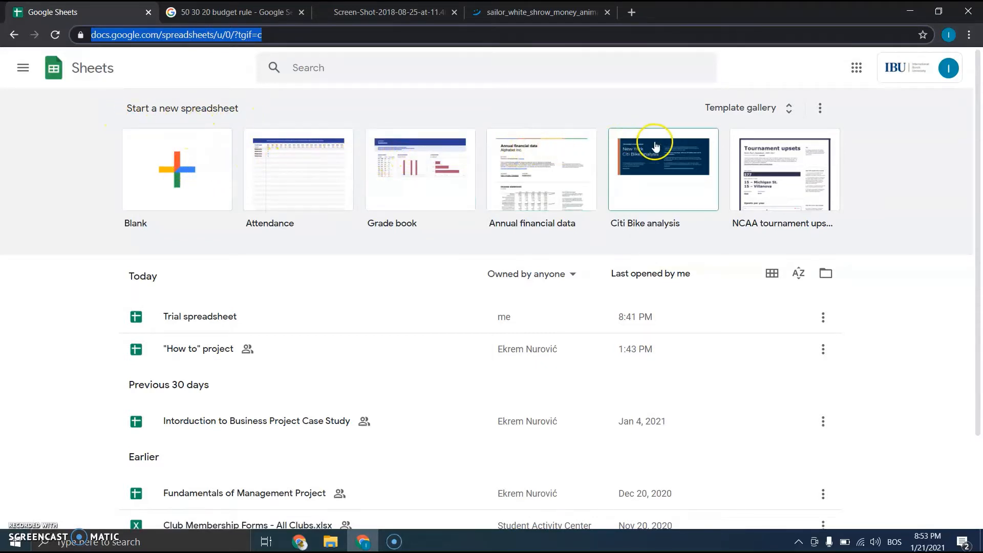
Step: Look through the general spreadsheet templates in the template gallery and return to the Sheets home page
left_click(735, 112)
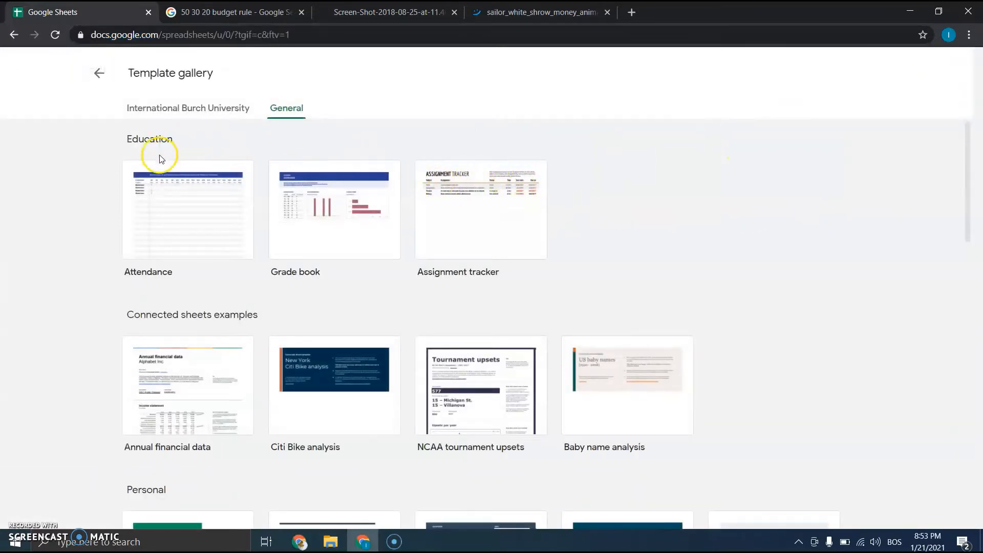
scroll(365, 208, "down", 1)
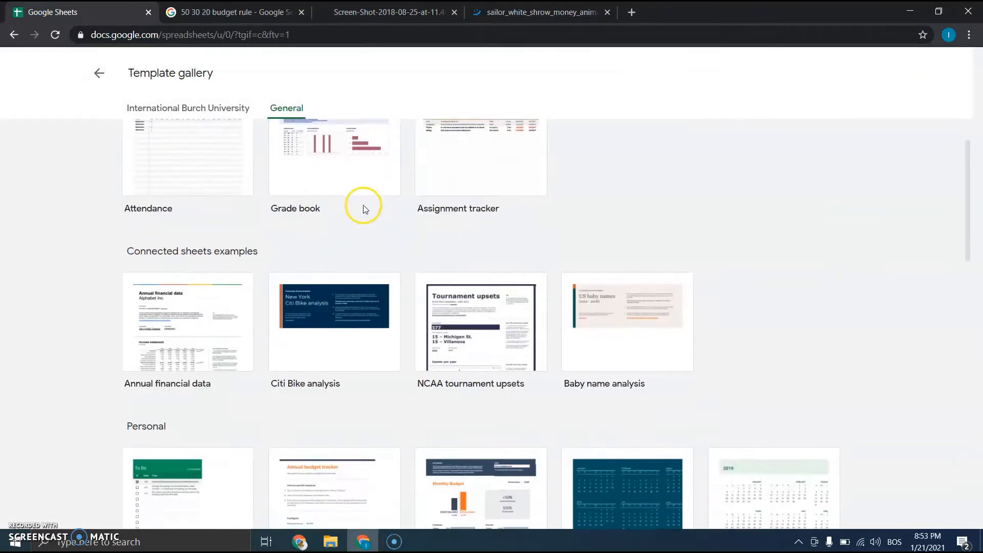
scroll(364, 205, "down", 3)
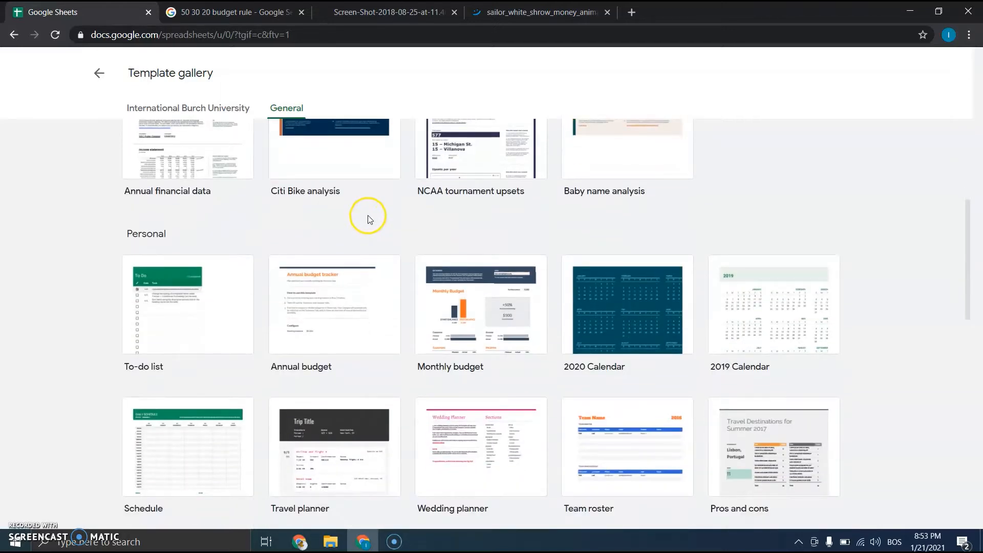
scroll(368, 213, "down", 1)
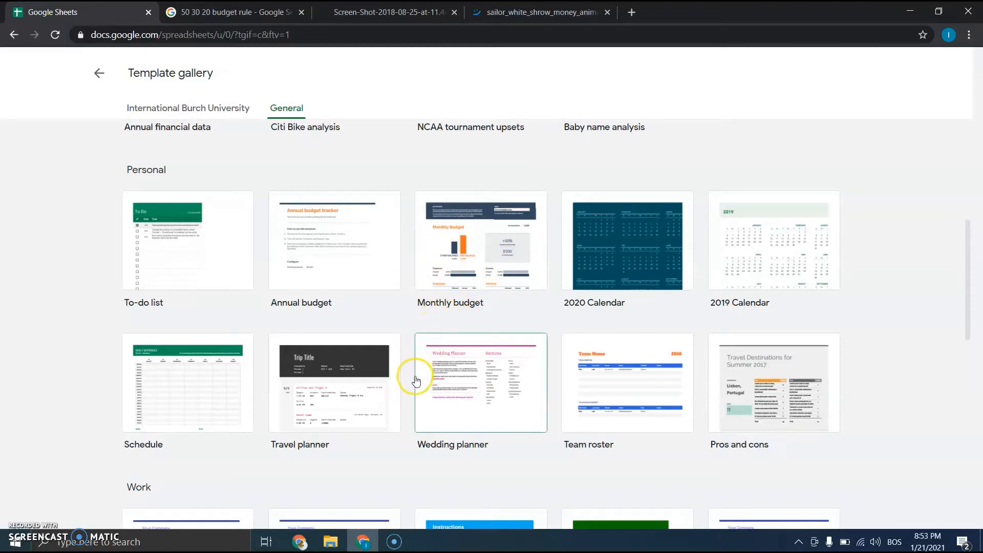
scroll(422, 399, "down", 4)
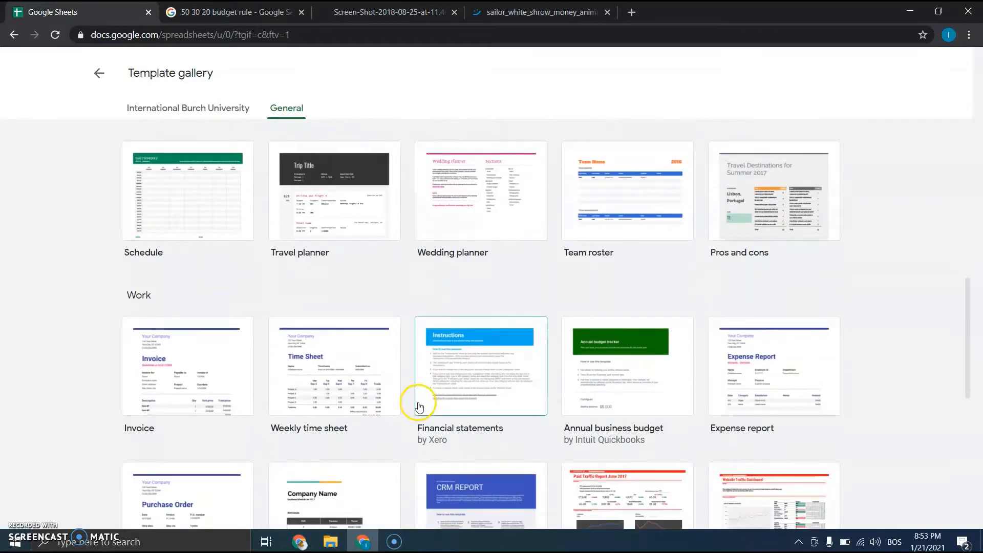
scroll(419, 407, "up", 10)
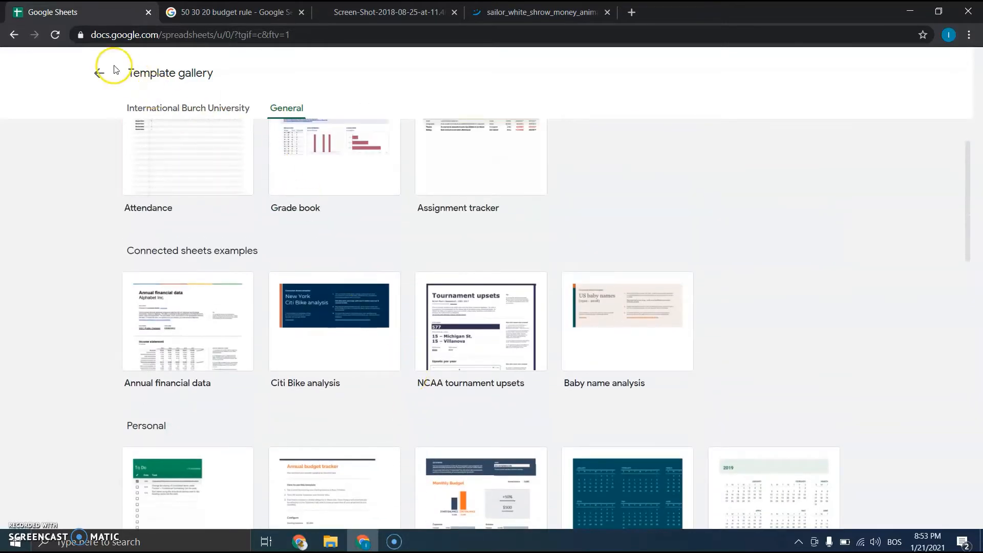
left_click(100, 74)
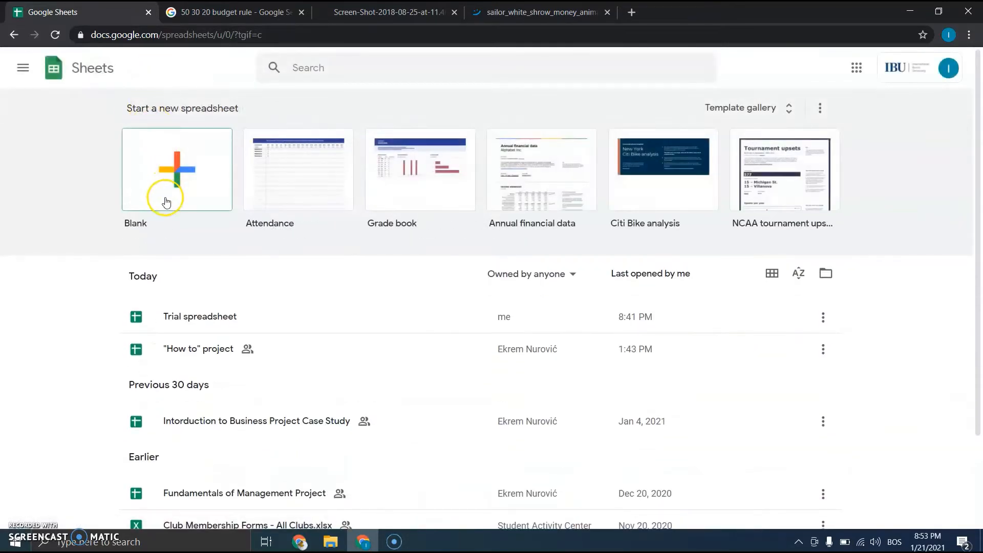
Step: Create a blank spreadsheet and name it Monthly Budget
left_click(166, 202)
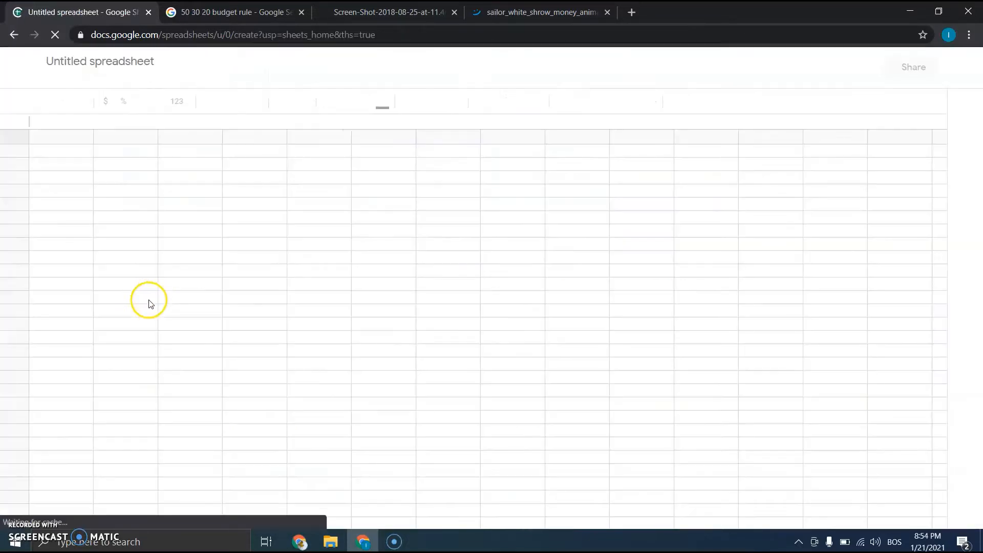
left_click(101, 60)
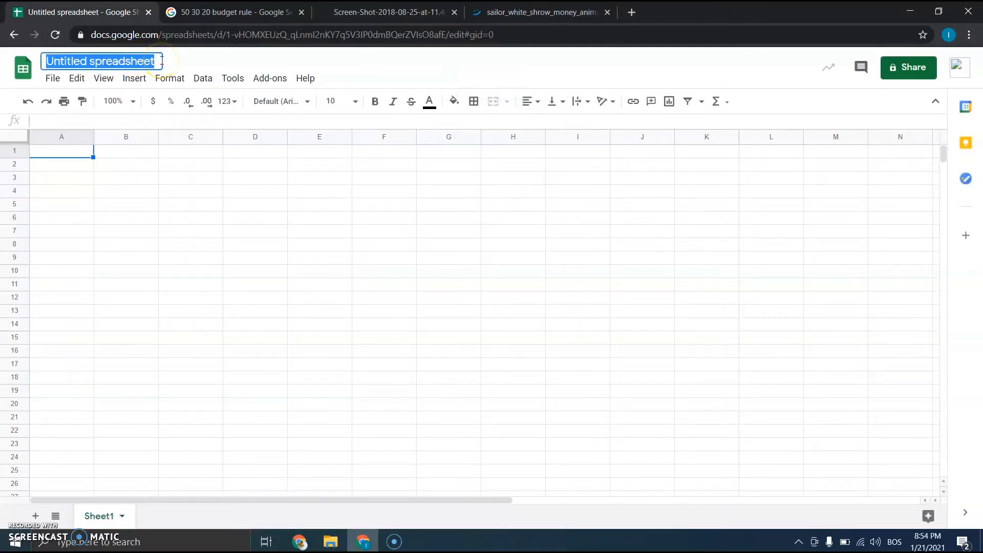
type("Monthly Budget")
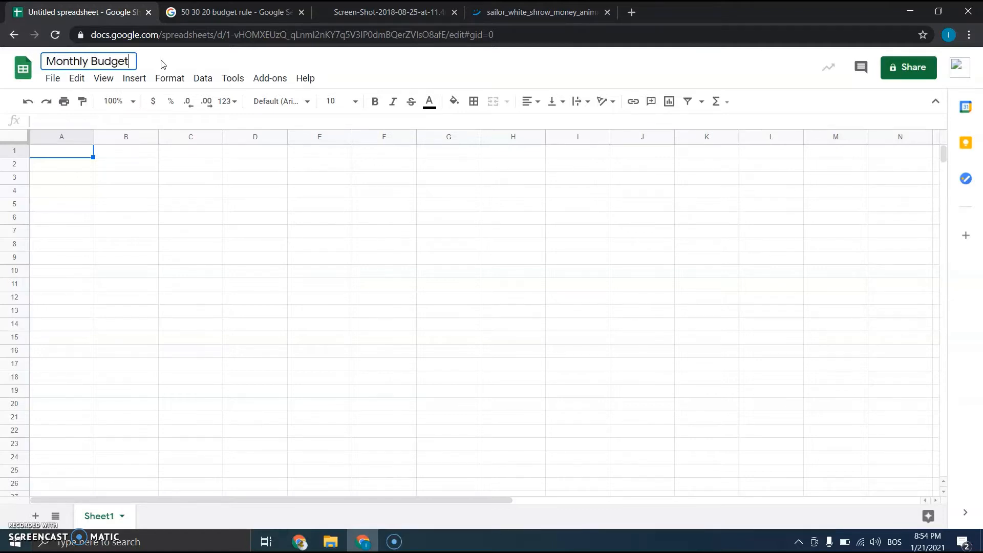
left_click(60, 151)
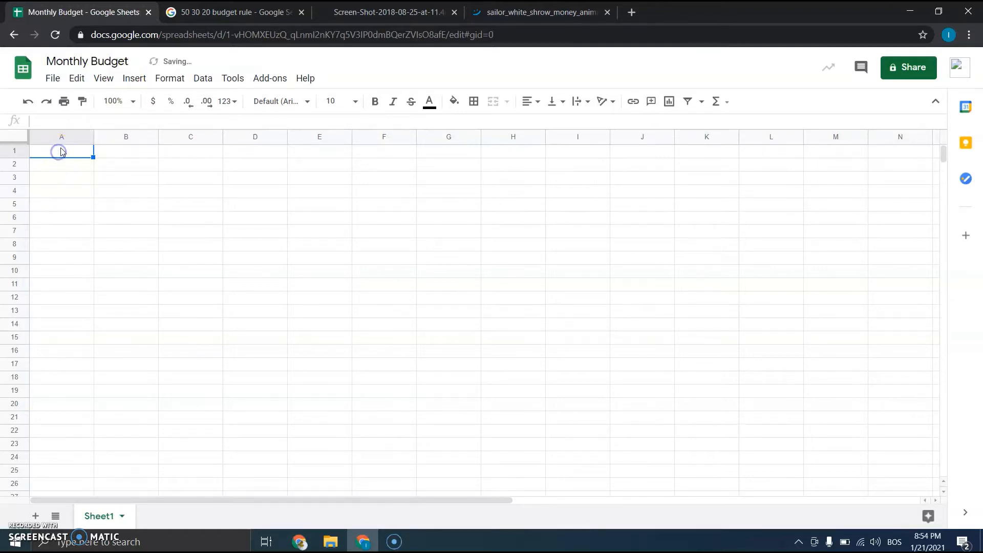
left_click(113, 156)
left_click(183, 154)
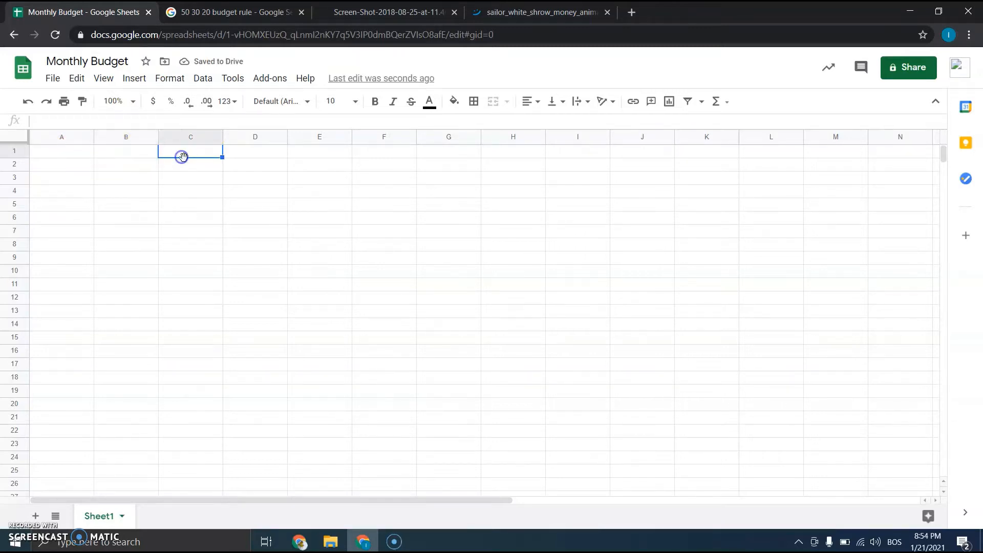
left_click(265, 154)
left_click(254, 165)
left_click(204, 165)
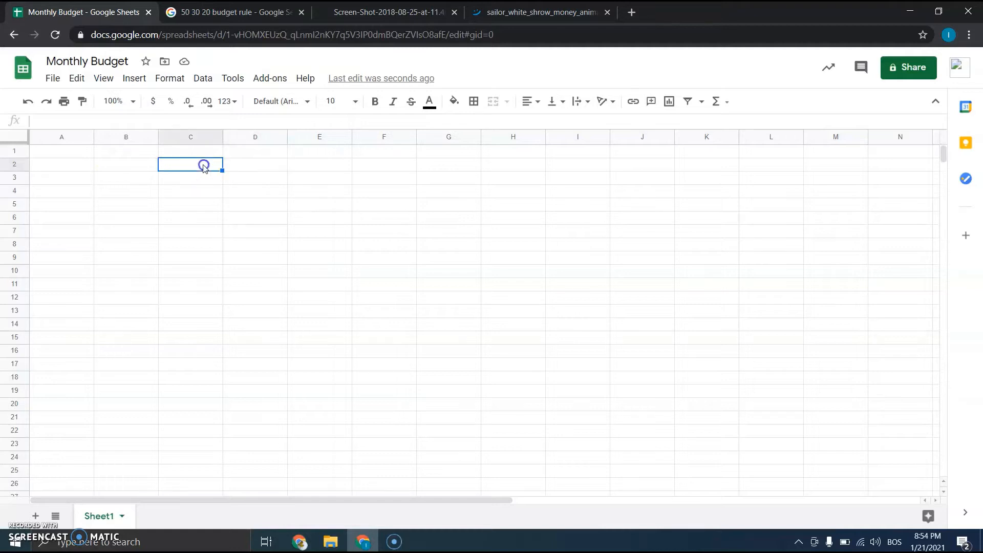
left_click(143, 167)
left_click(77, 165)
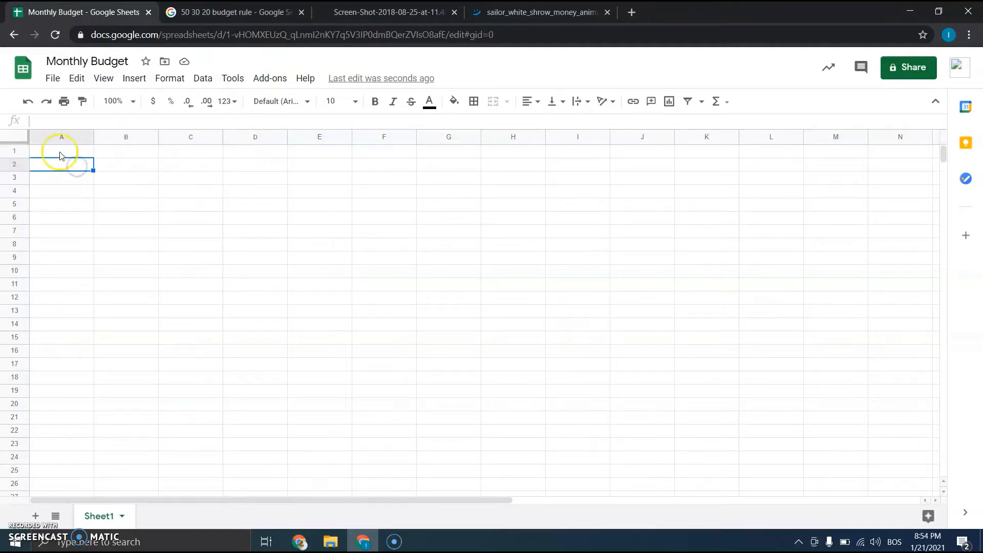
left_click(60, 152)
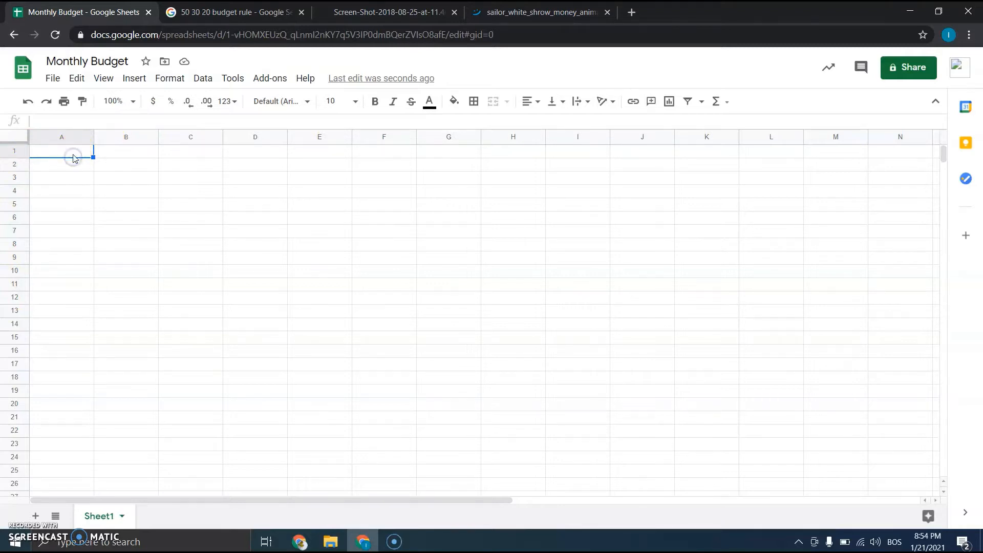
left_click(170, 165)
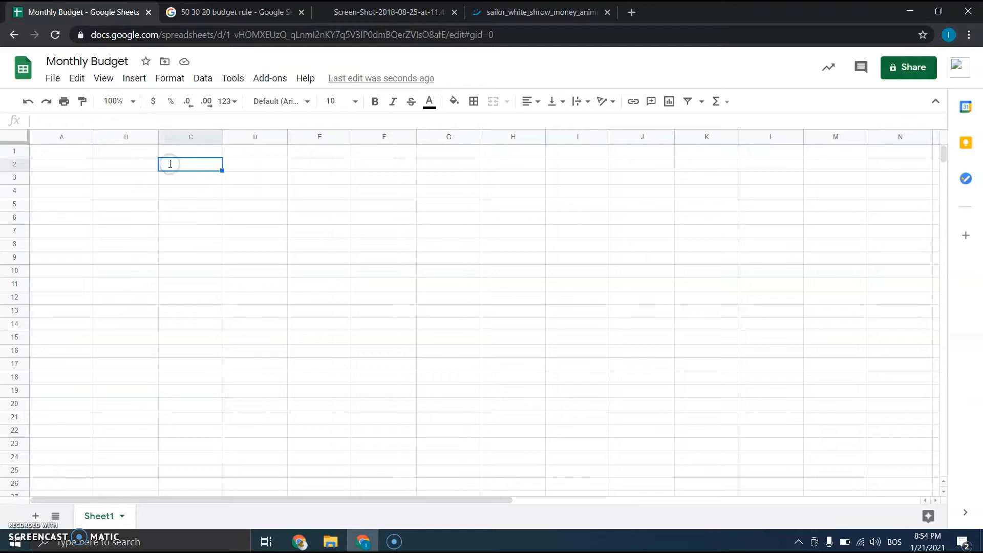
double_click(170, 164)
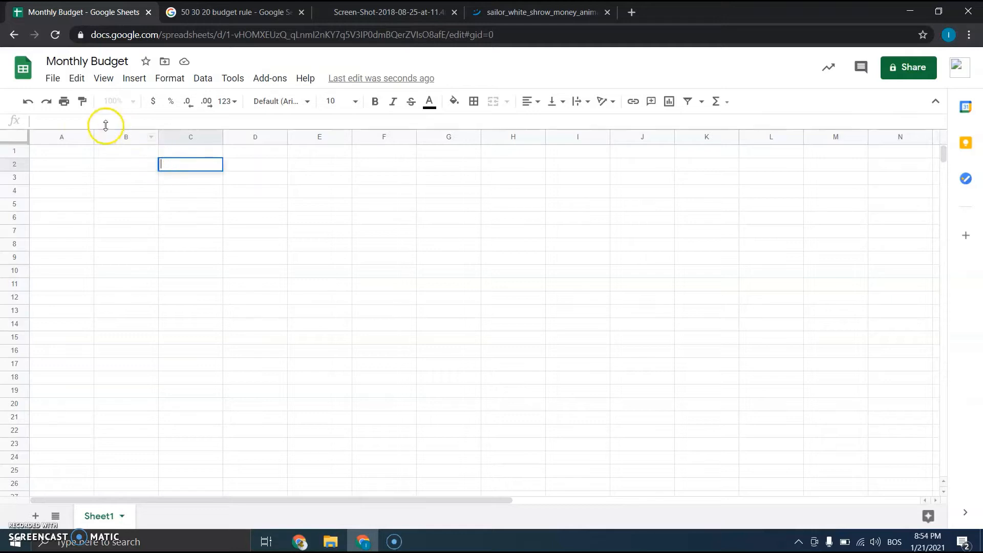
left_click(49, 153)
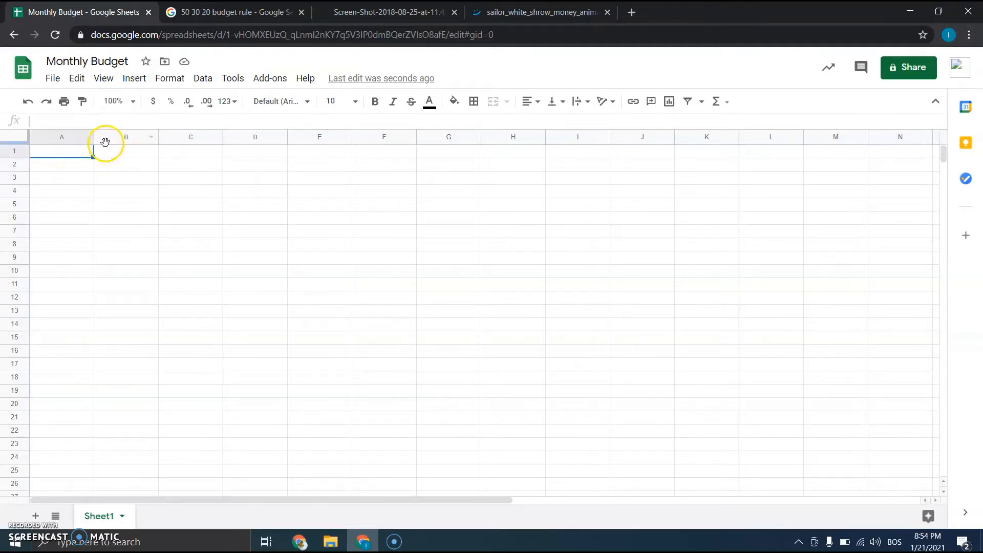
left_click(121, 150)
left_click(184, 154)
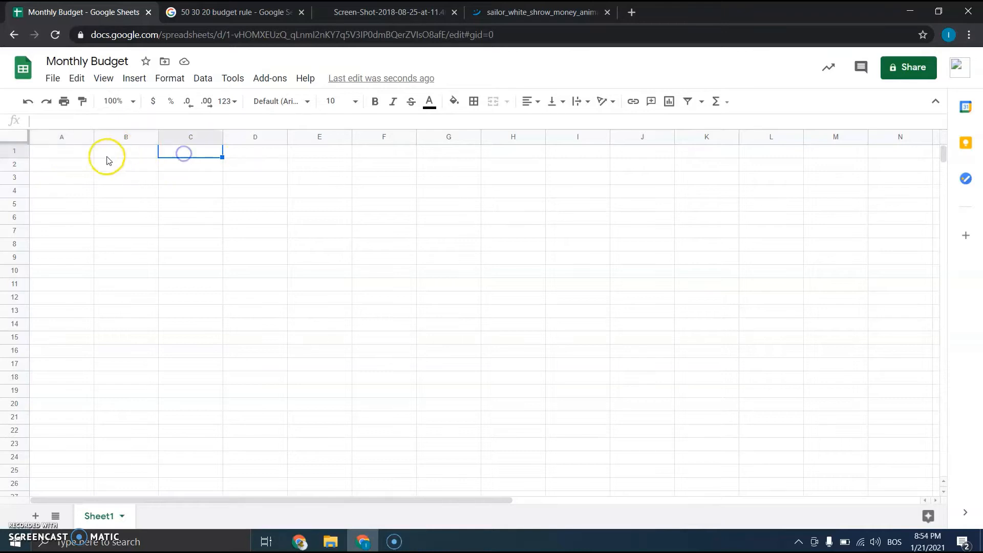
Step: Enter the labels Income, Allowance from parents, Side hustle and Total in cells A1 to A4, and widen column A to fit them
left_click(60, 153)
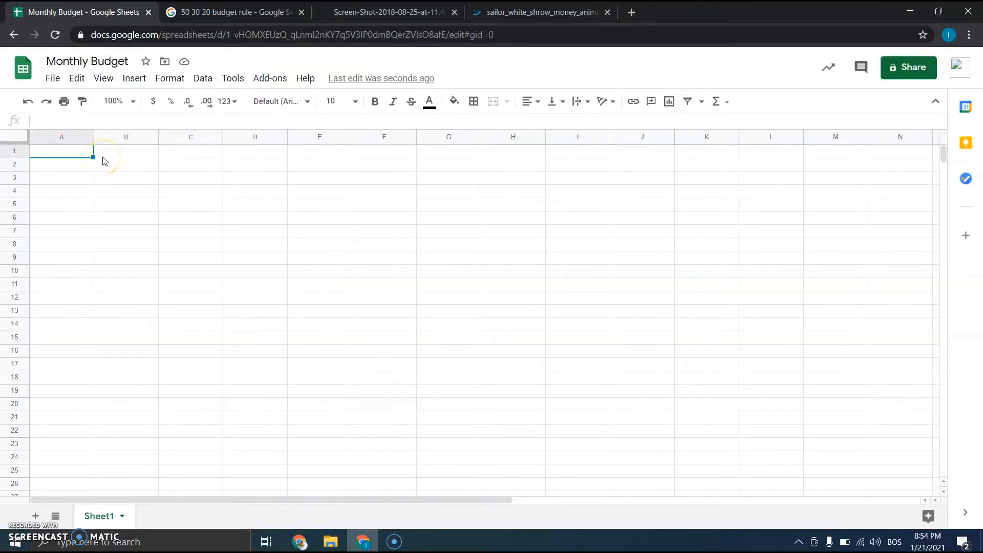
type("Income")
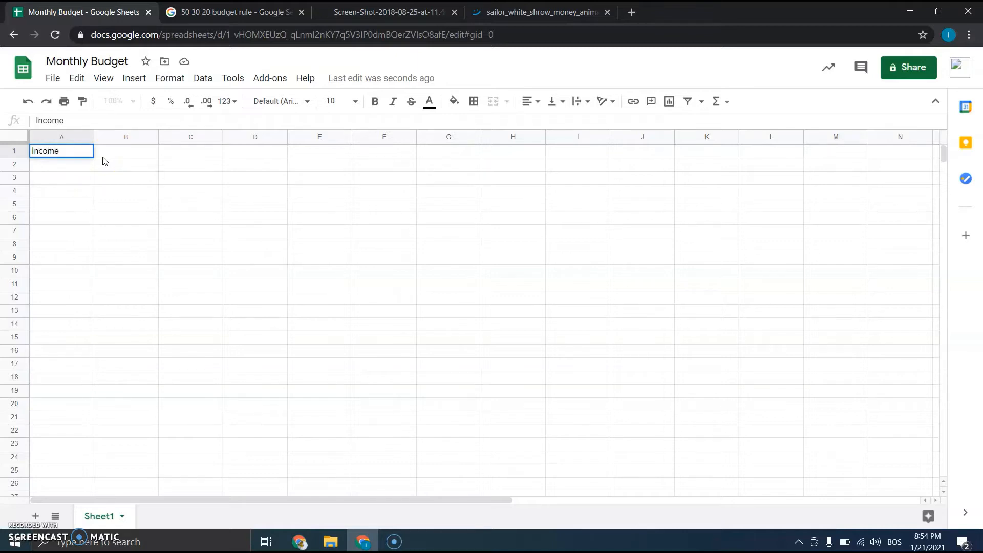
left_click(45, 172)
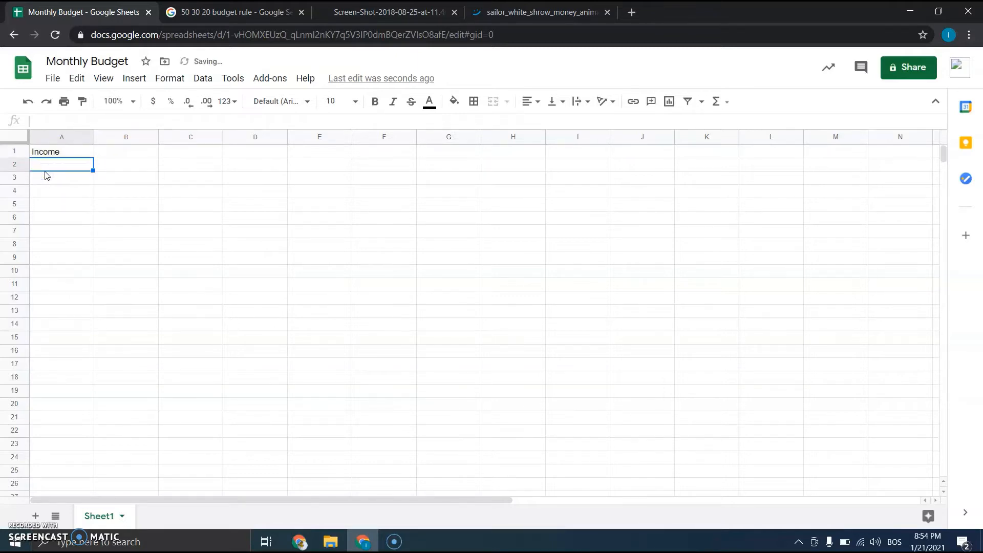
type("Allowa")
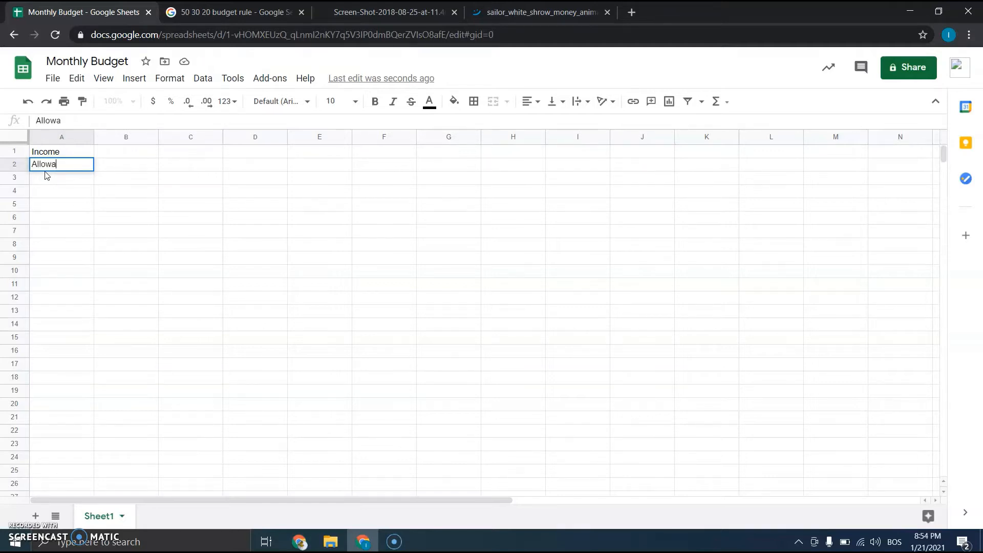
type("nce from parents")
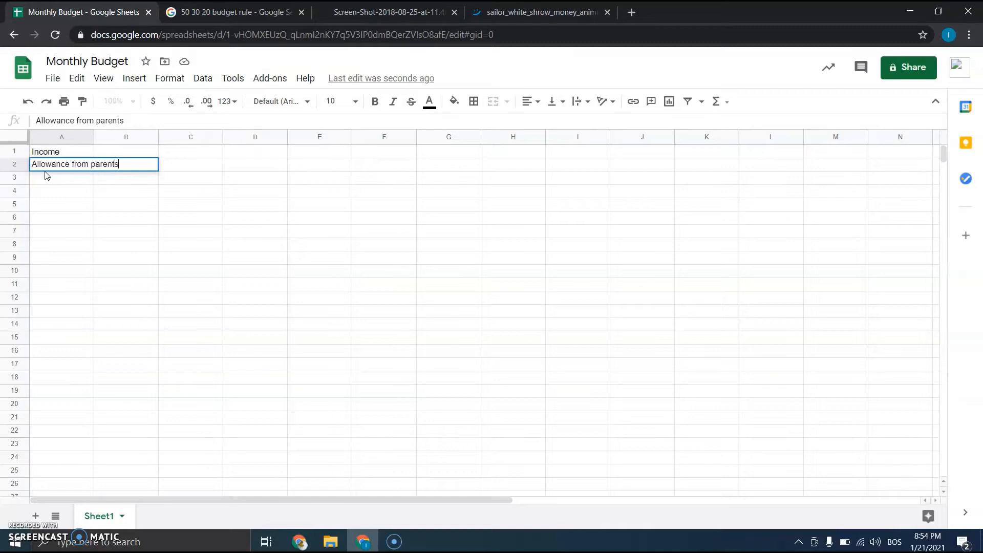
left_click(50, 180)
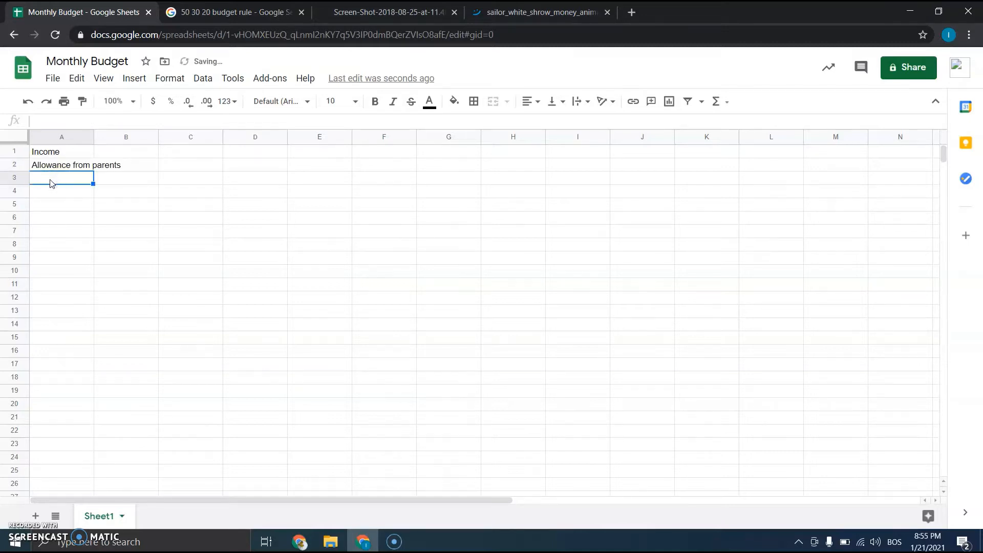
type("Side hustle")
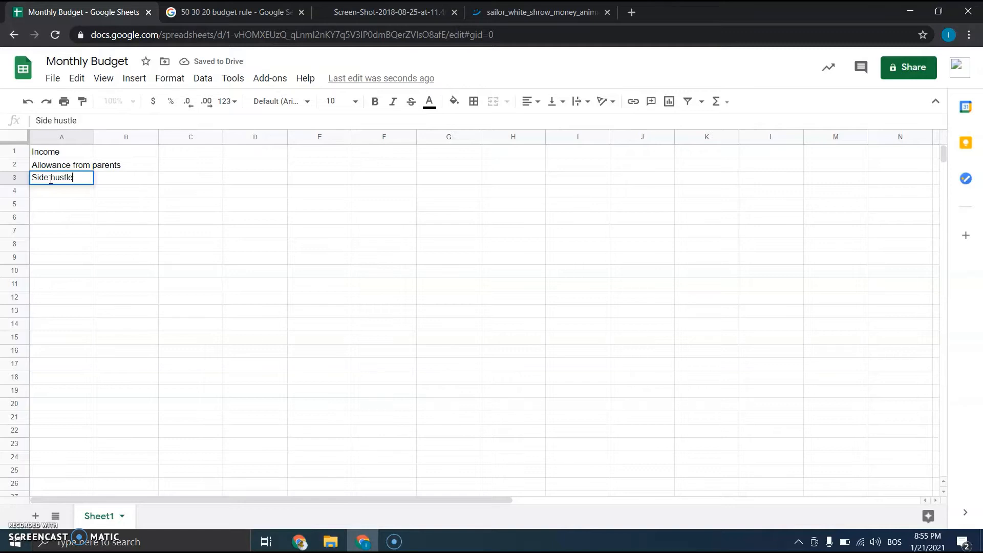
left_click(66, 189)
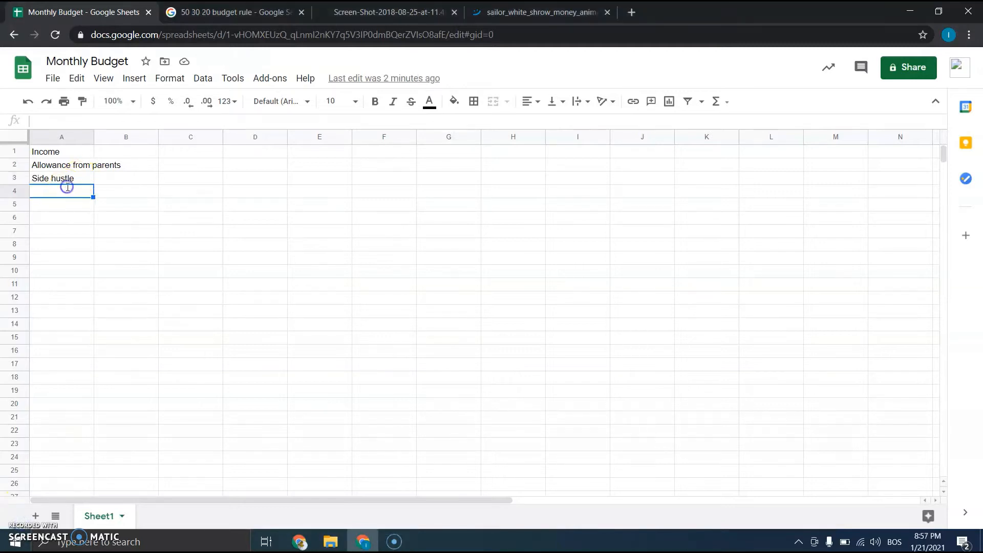
double_click(69, 189)
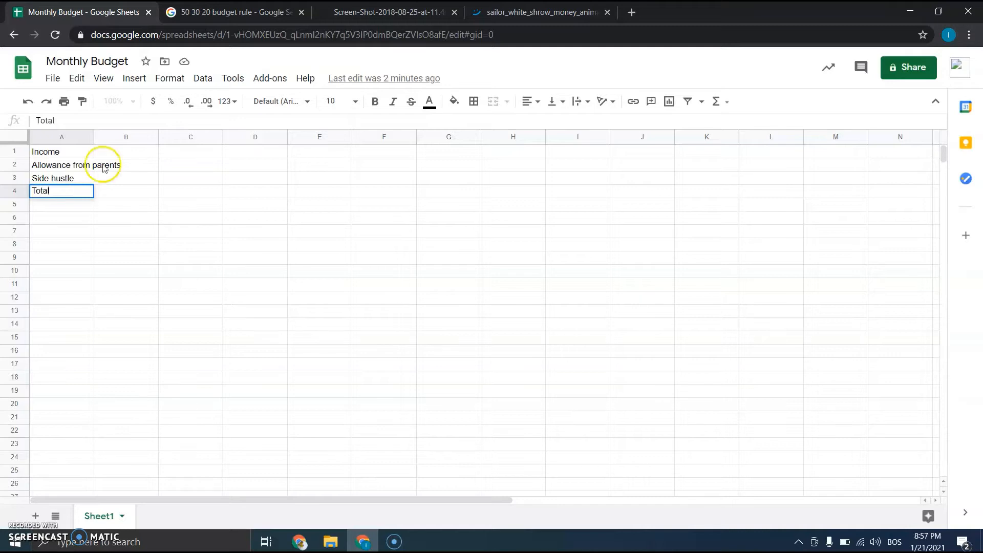
left_click(117, 151)
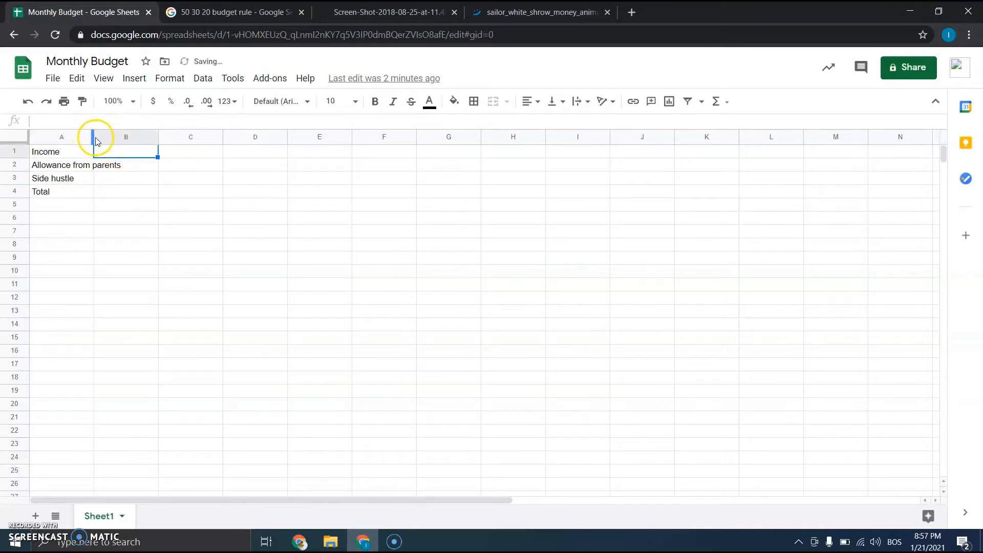
left_click_drag(95, 140, 131, 137)
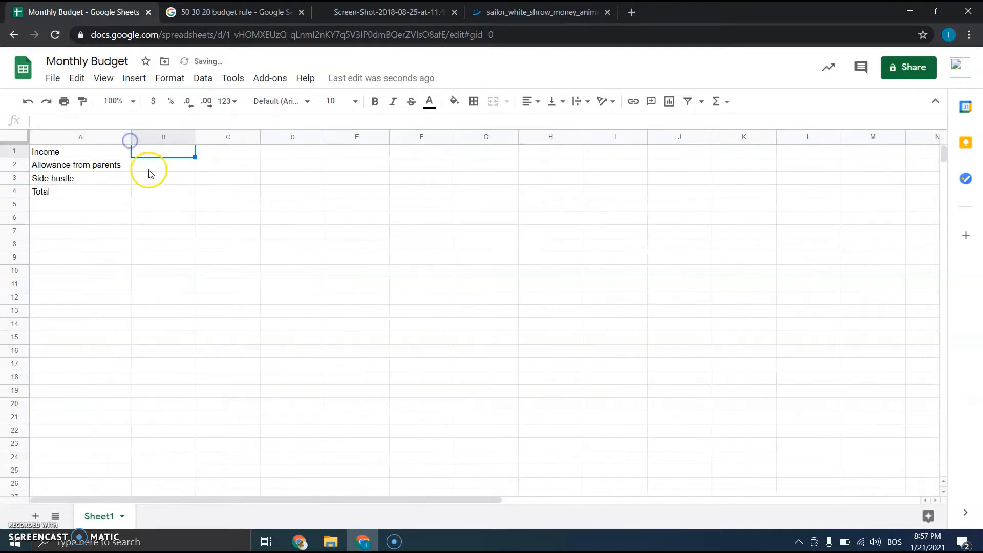
Step: Enter 500 for Allowance from parents in B2 and 20 for Side hustle in B3
left_click(145, 164)
type("500")
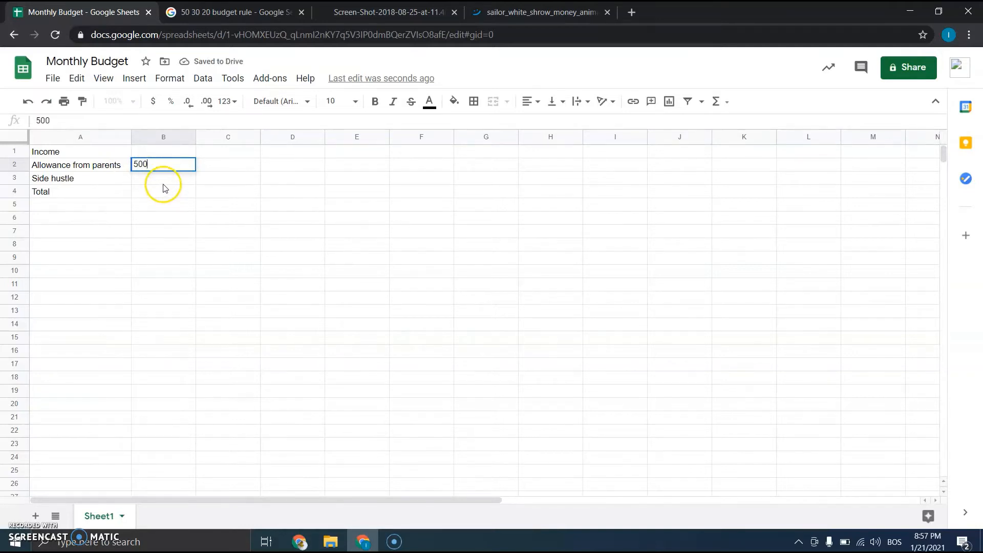
left_click(163, 183)
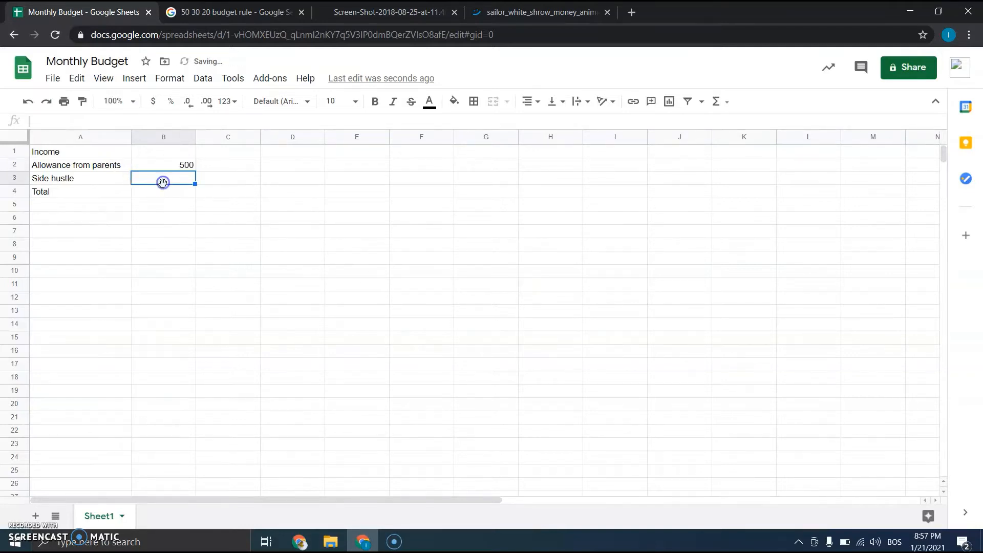
type("20")
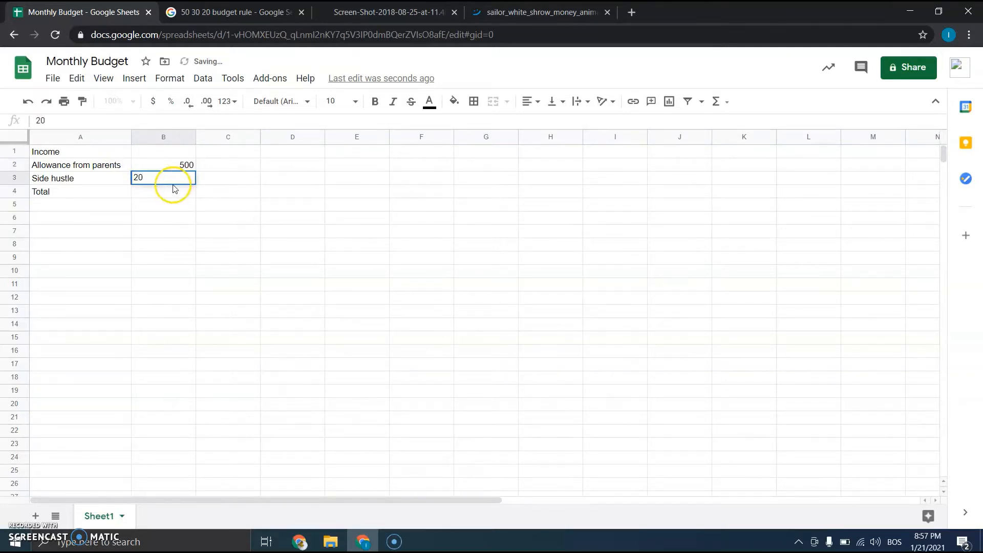
left_click(167, 192)
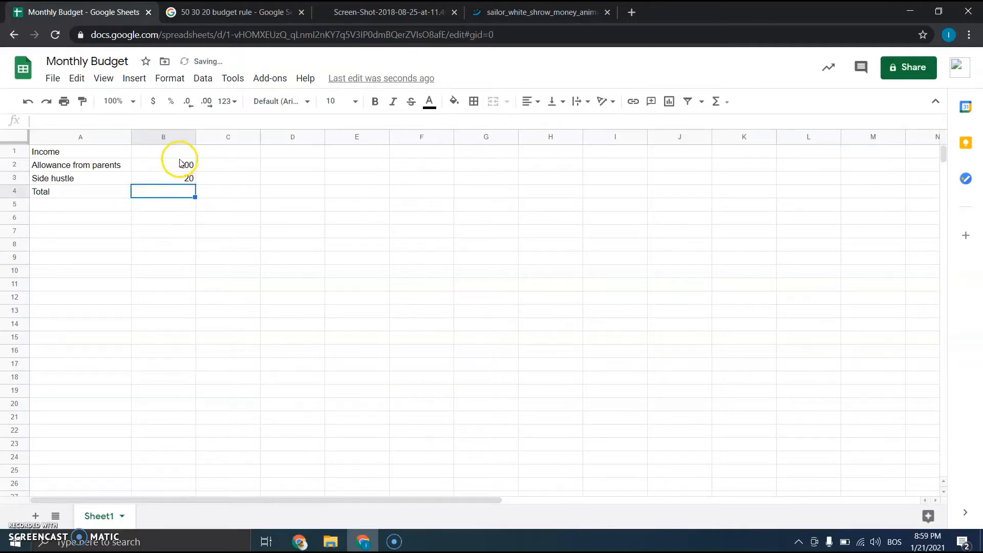
Step: Apply the Financial number format to the two income amounts in B2 and B3
left_click(162, 168)
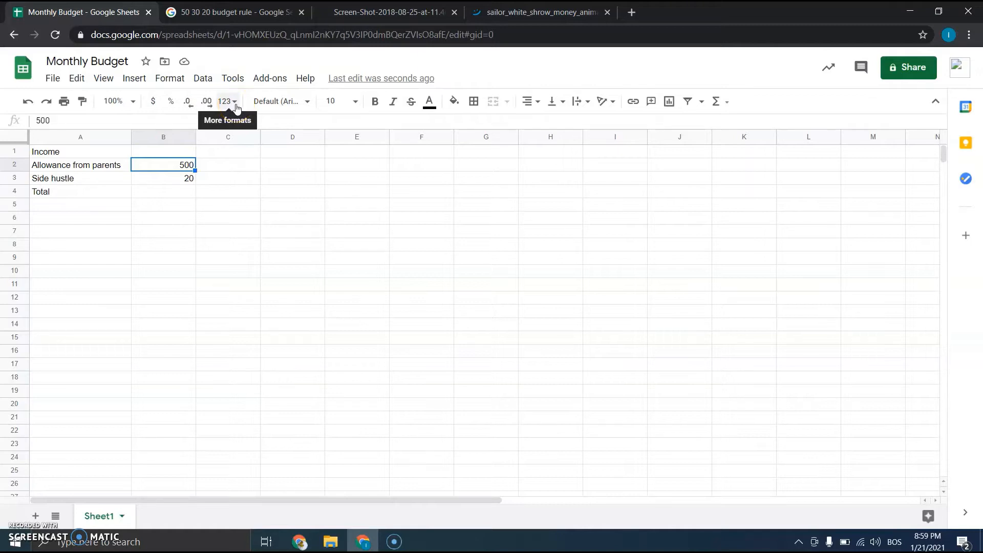
left_click(236, 108)
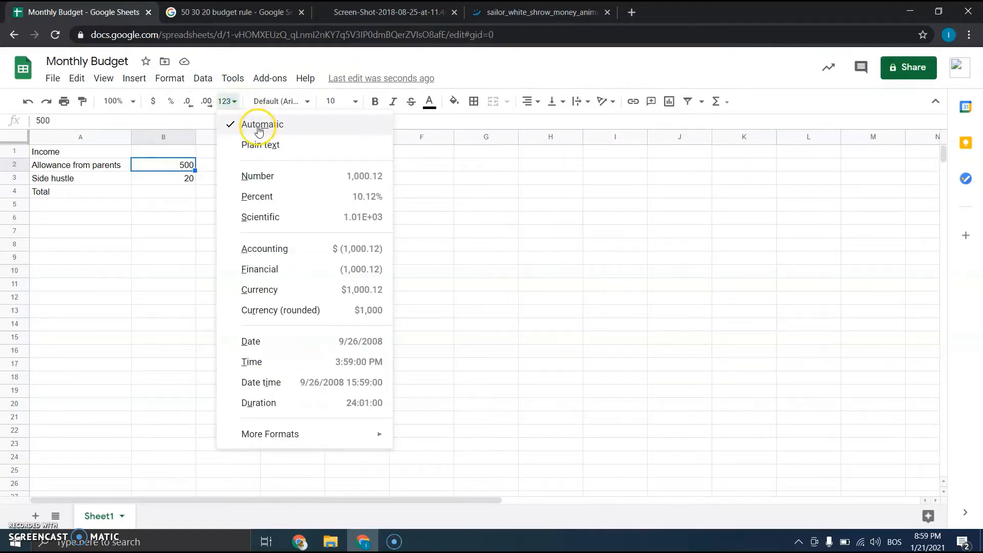
left_click(275, 272)
left_click(177, 181)
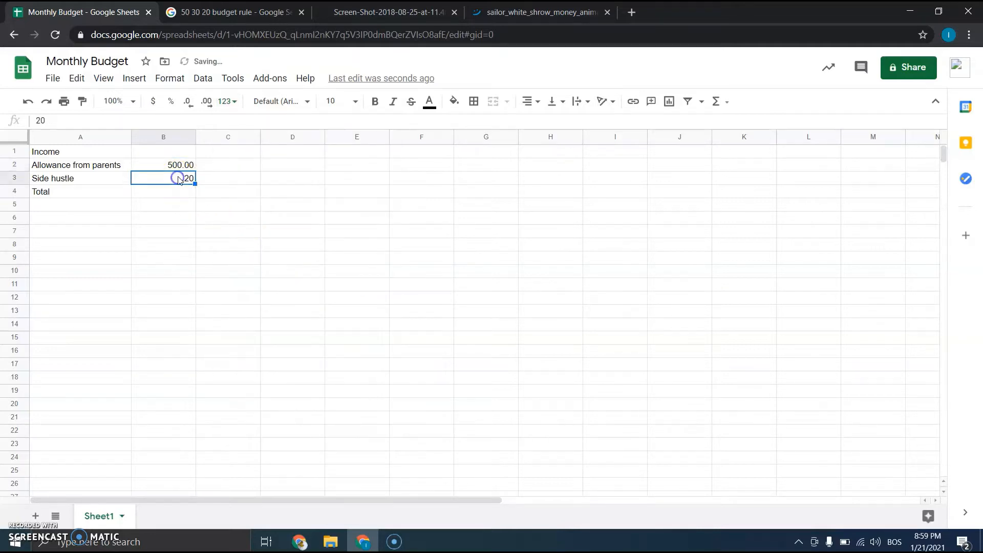
left_click(228, 100)
left_click(279, 265)
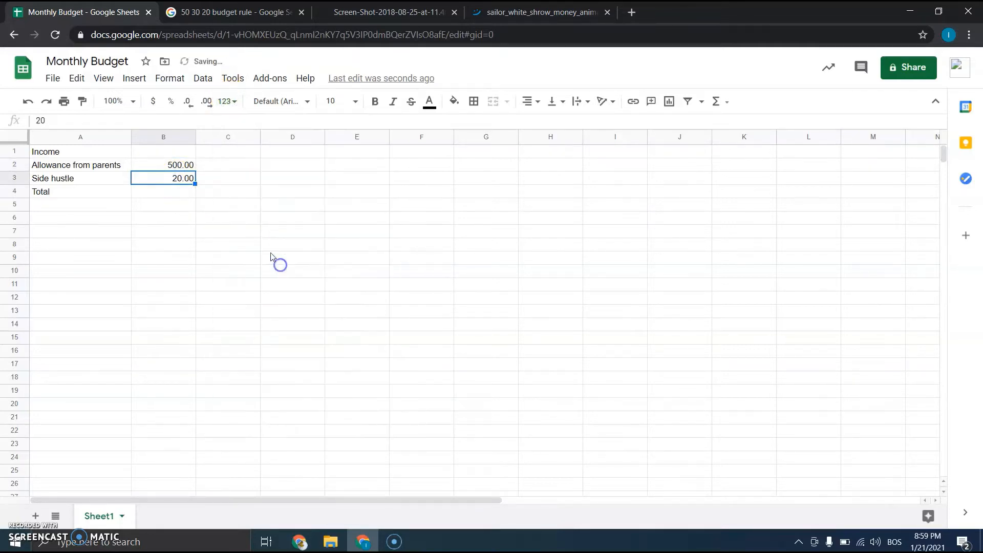
Step: Calculate the income total in B4 with the suggested formula =SUM(B2:B3) and check the formula
left_click(169, 194)
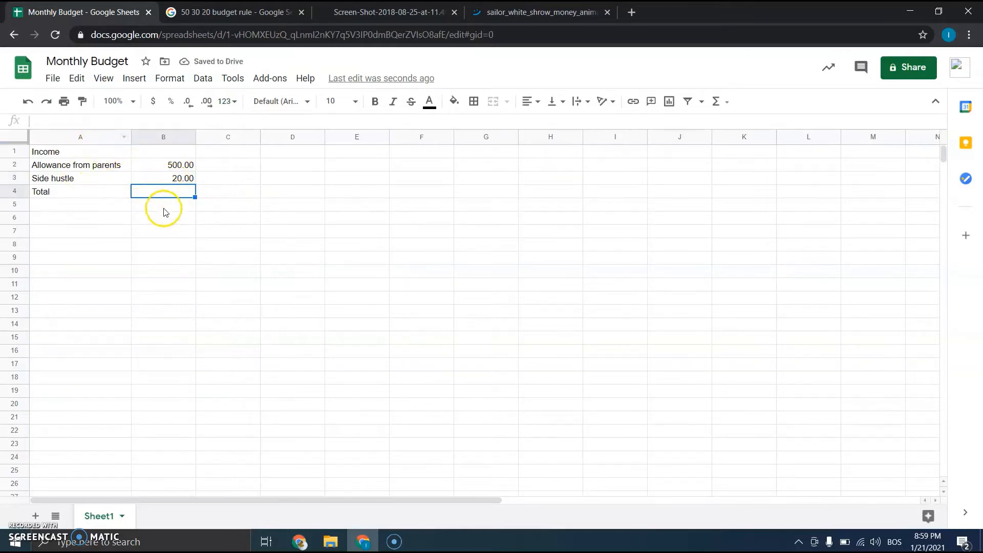
left_click(59, 120)
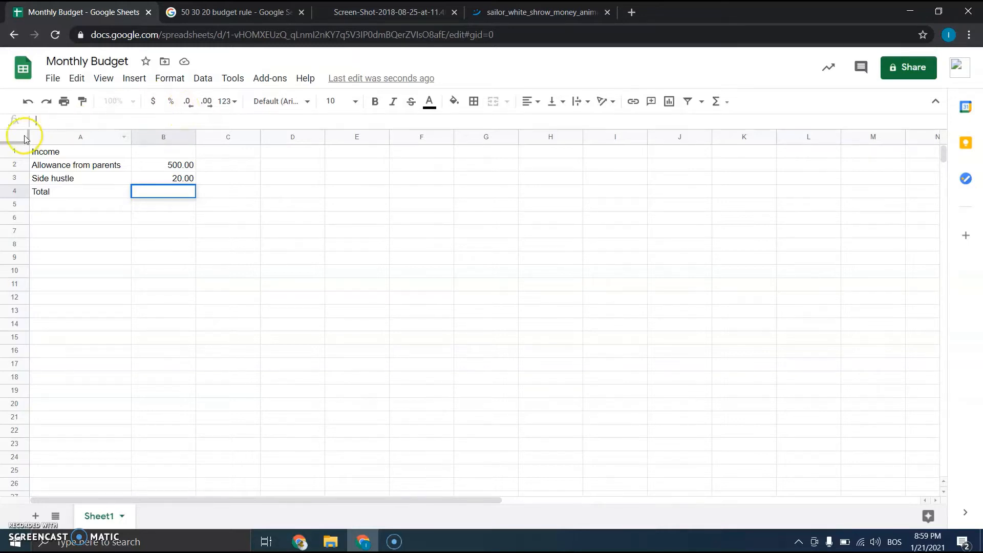
left_click(156, 193)
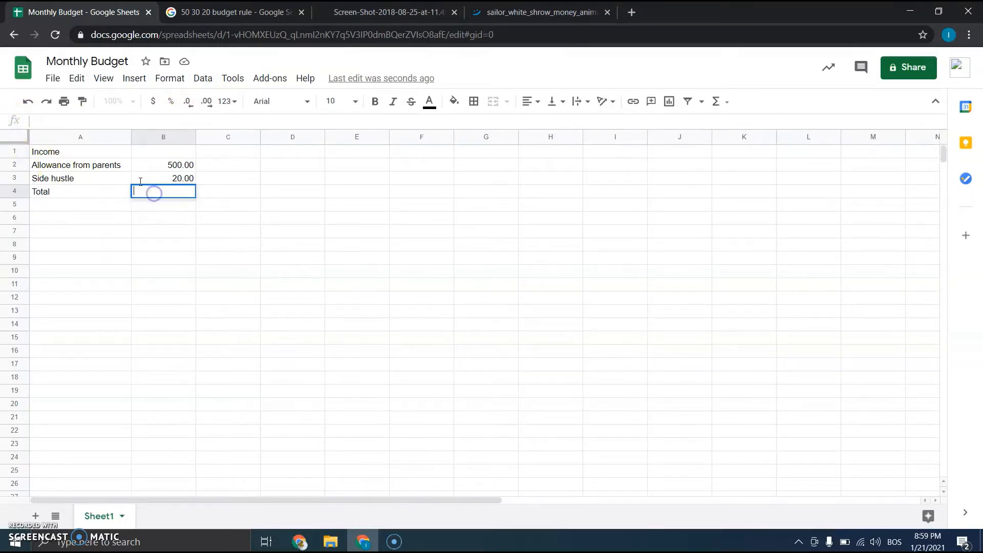
left_click(39, 124)
type("=")
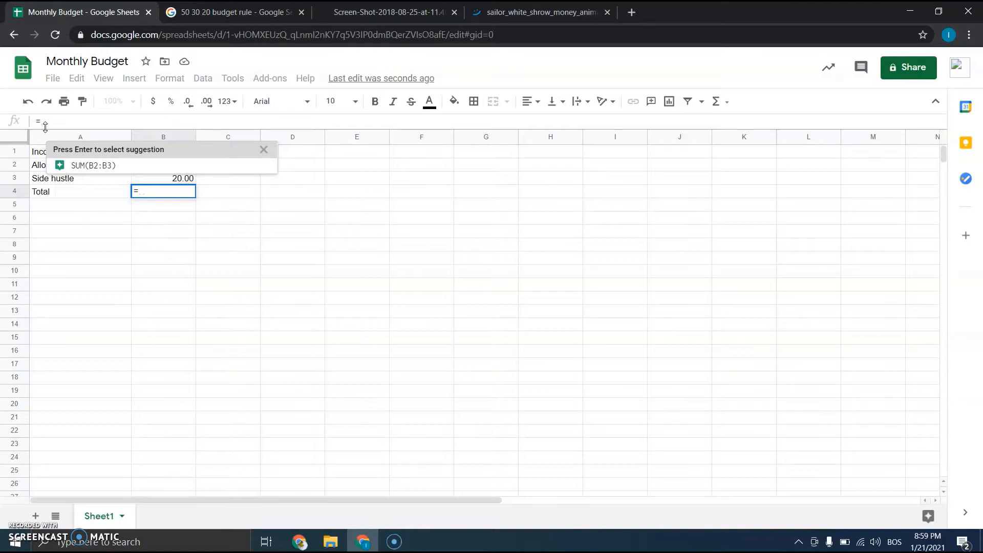
key("Return")
key("Return")
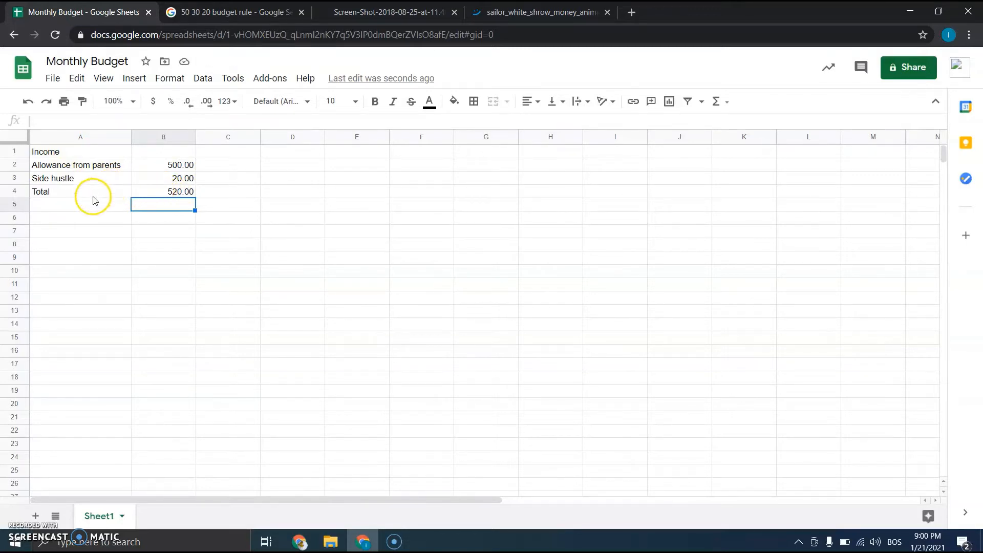
left_click(150, 193)
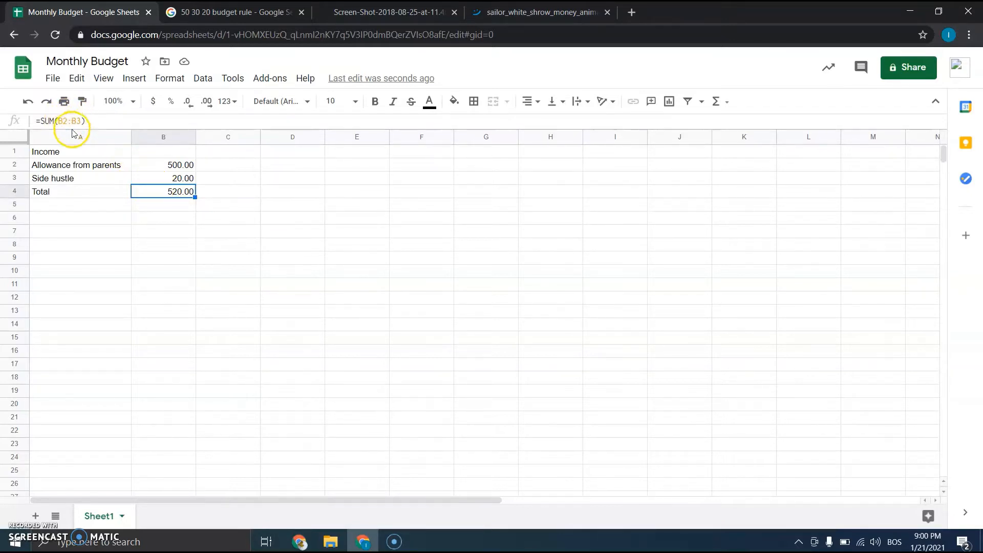
Step: Review the categories in the 50-30-20 budgeting rule image, and look over the savings and expense rows of the budget sheet
left_click(48, 223)
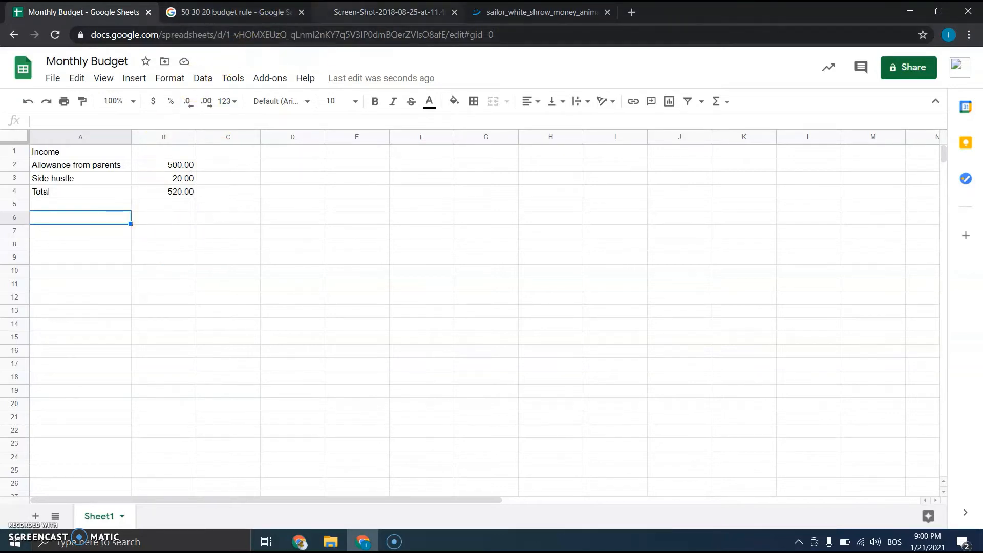
left_click(389, 12)
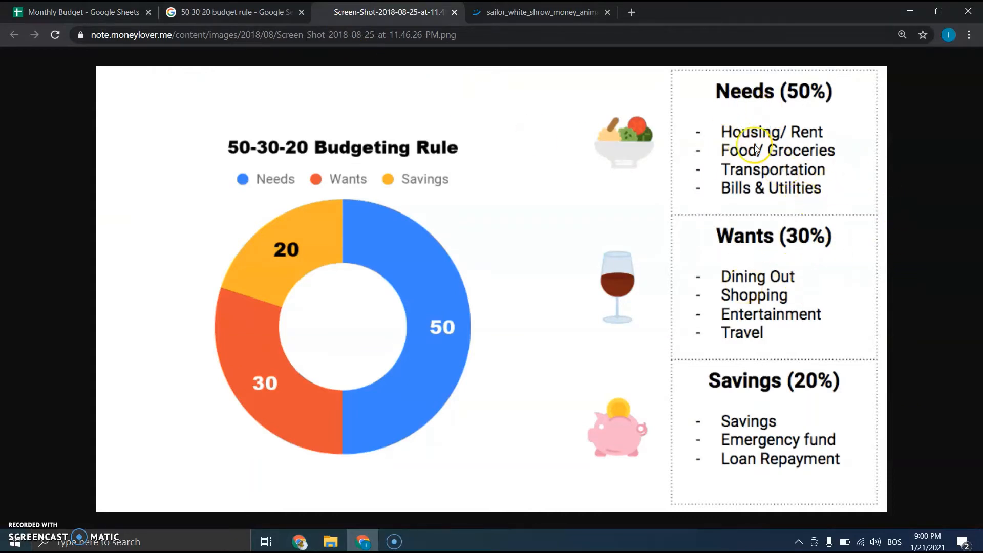
left_click(117, 13)
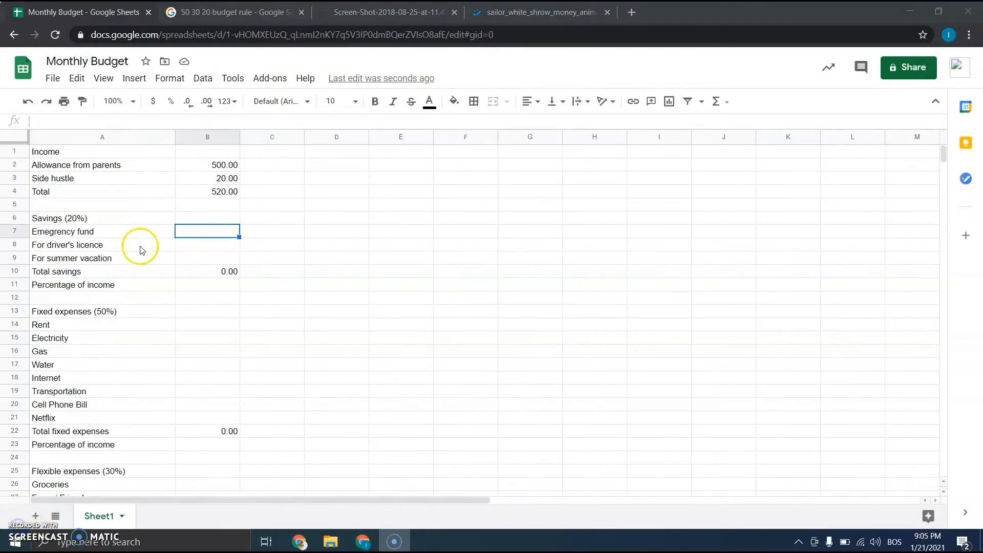
scroll(138, 248, "down", 6)
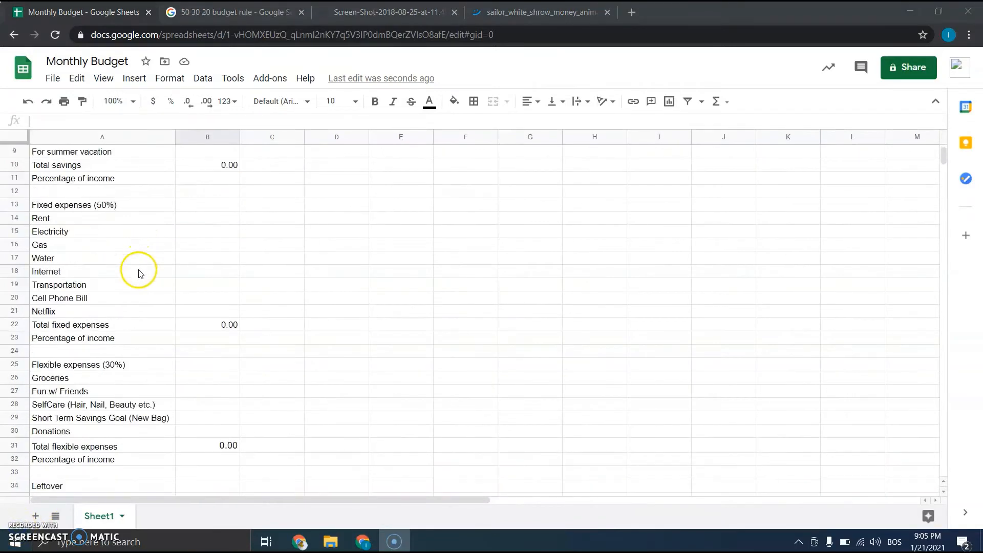
scroll(139, 301, "up", 7)
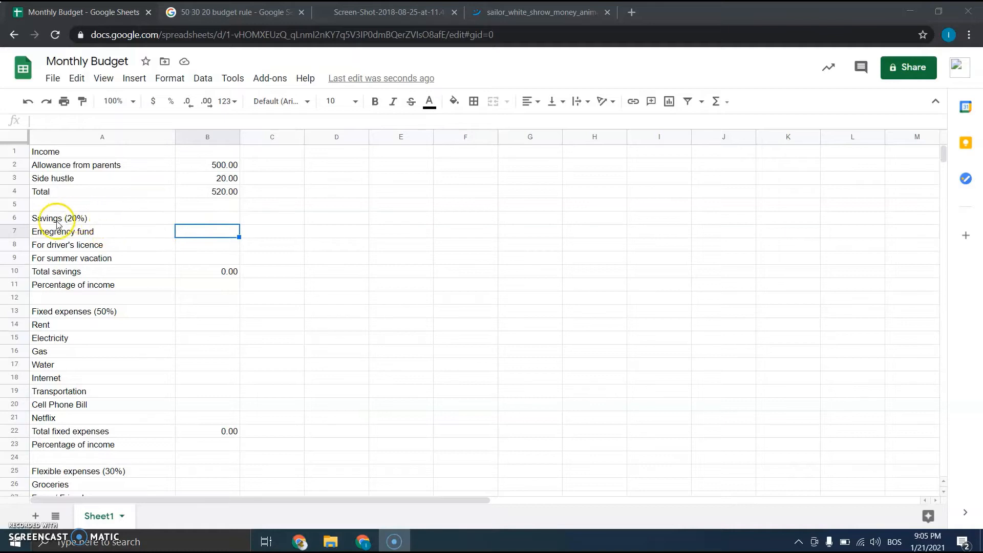
Step: Enter the savings amounts in column B: 25 for the emergency fund, 30 for driver's licence and 50 for summer vacation
double_click(189, 233)
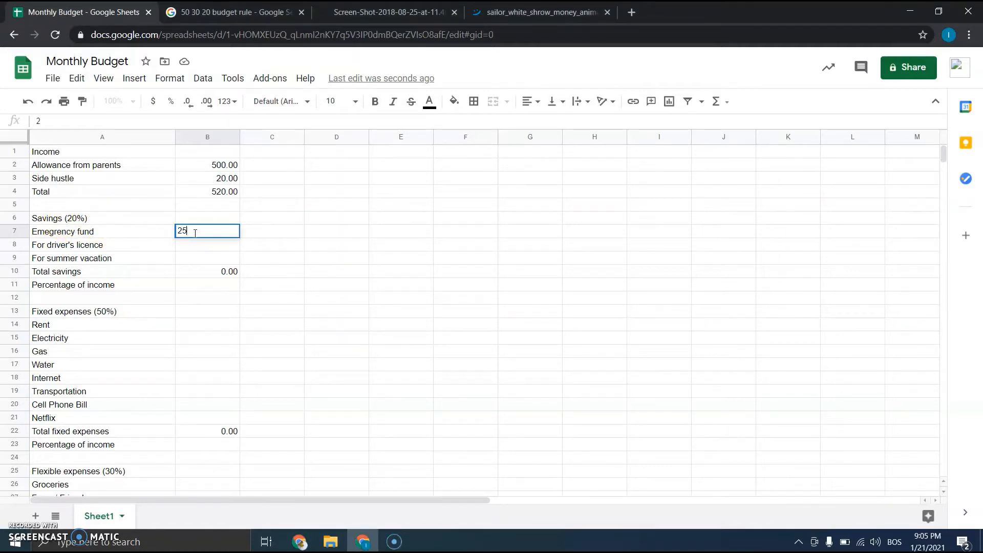
type("25")
left_click(195, 245)
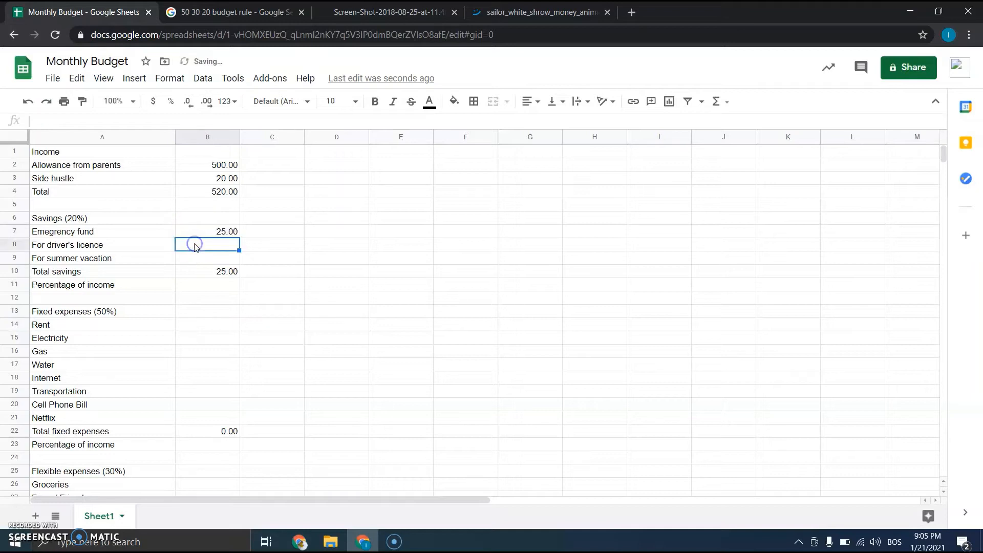
double_click(194, 244)
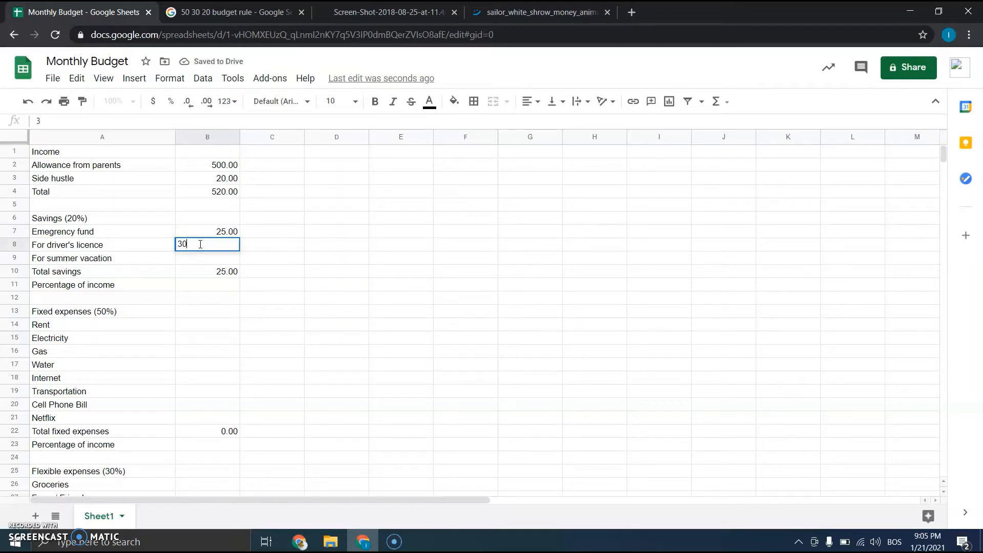
type("30")
double_click(196, 258)
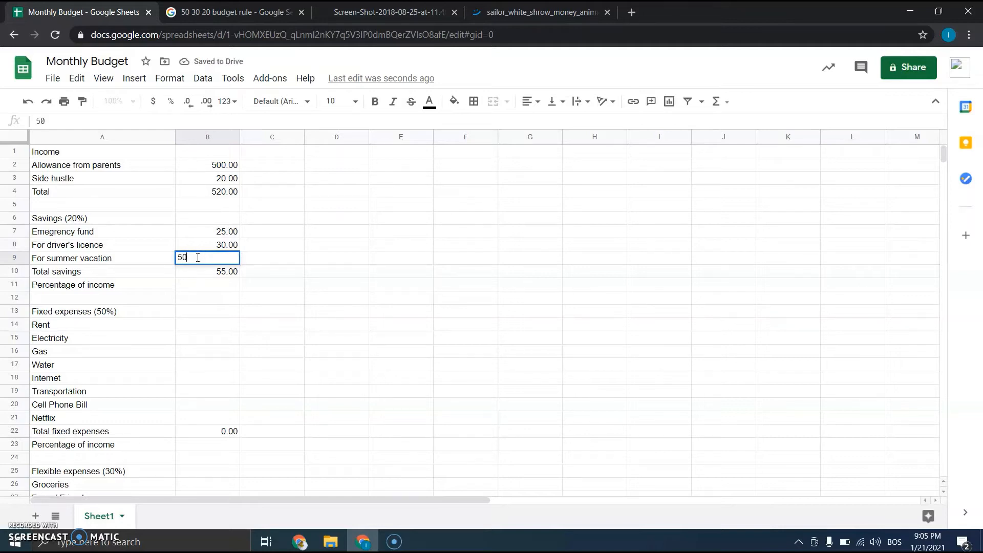
left_click(211, 300)
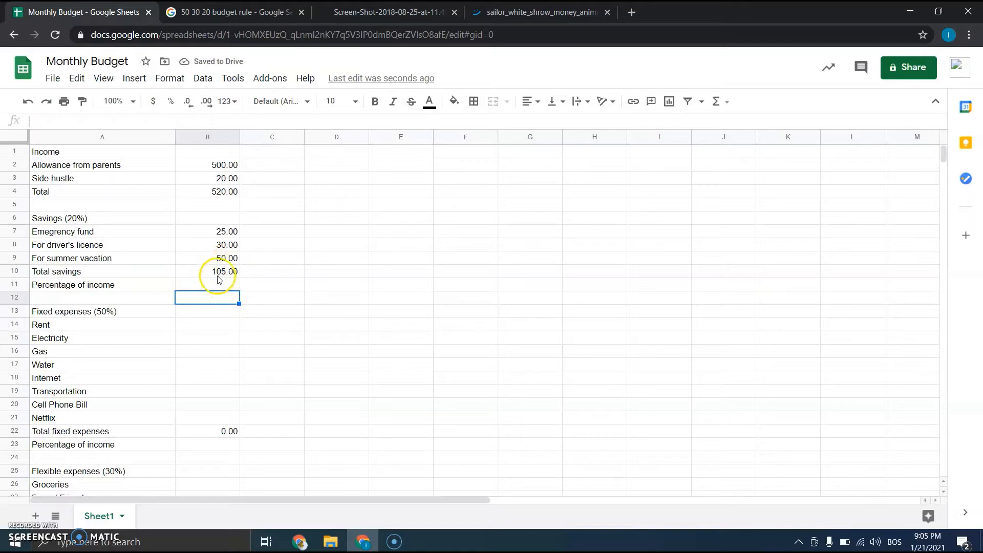
Step: Enter the fixed expenses of 200 for Rent in B14 and 7 for Electricity in B15
left_click(207, 328)
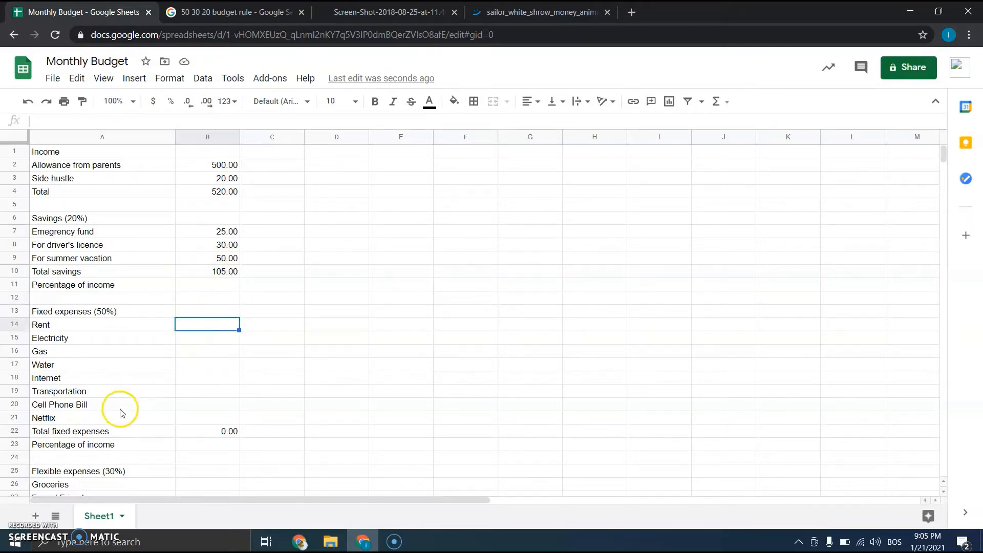
double_click(210, 328)
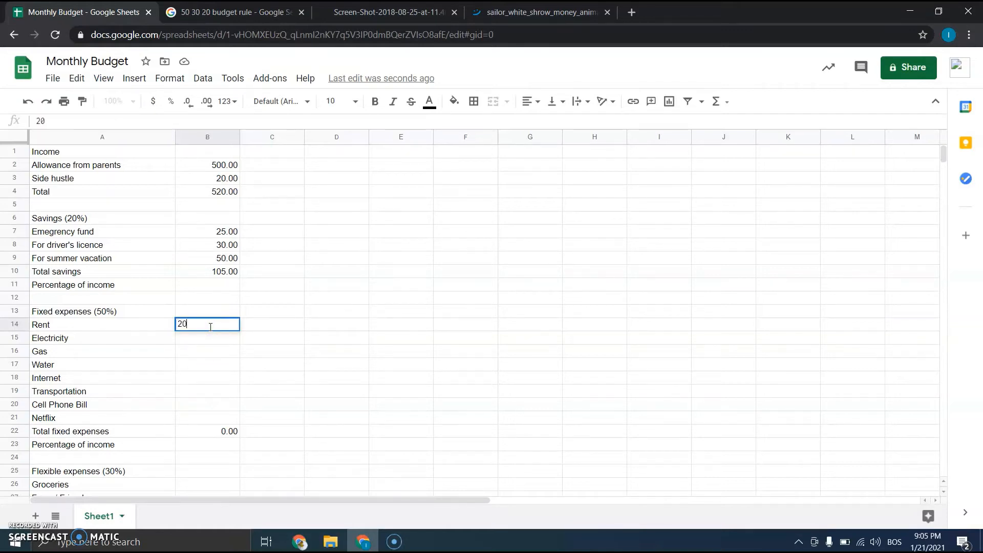
left_click(198, 341)
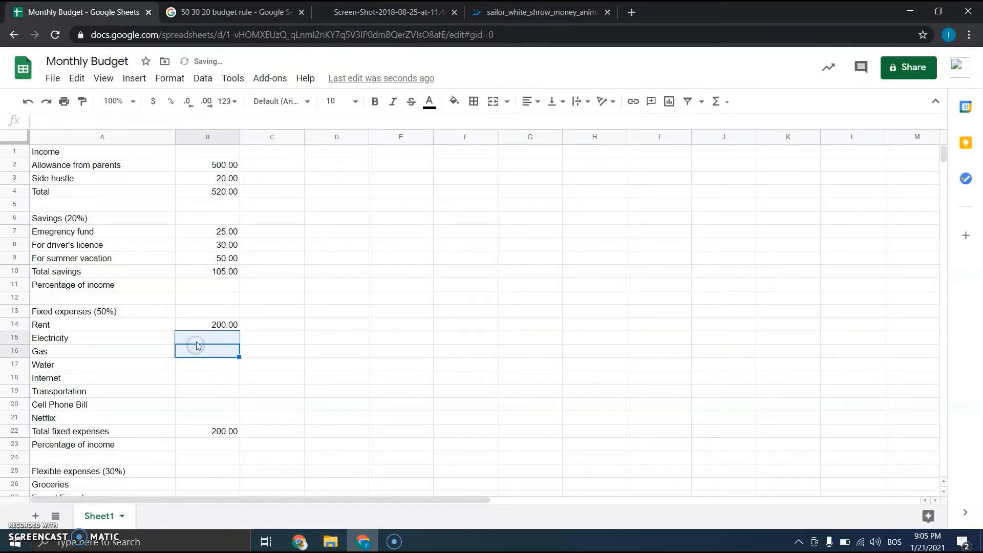
double_click(200, 336)
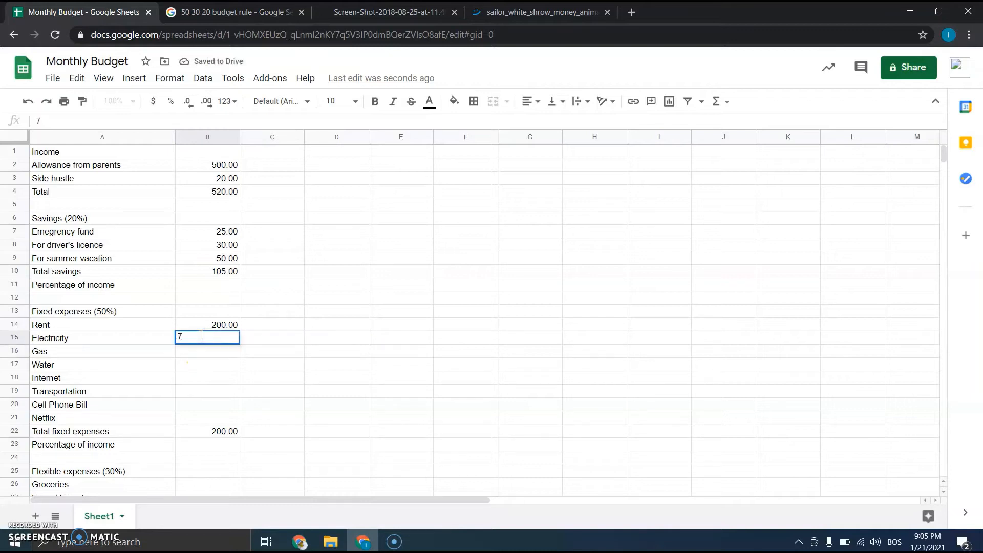
type("7")
Step: Enter the fixed expenses of 10 for Gas, 5 for Water and 25 for Internet in cells B16 to B18
left_click(186, 349)
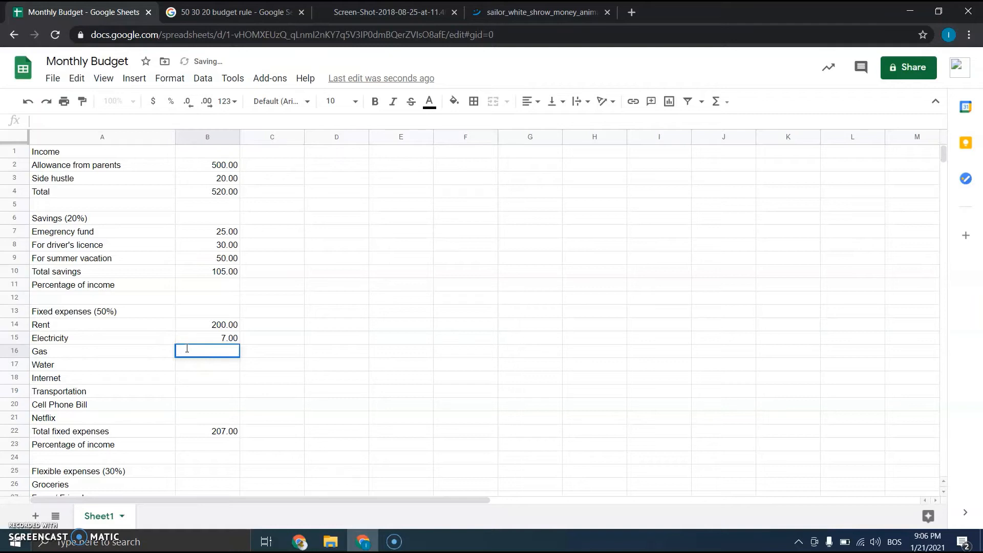
double_click(196, 363)
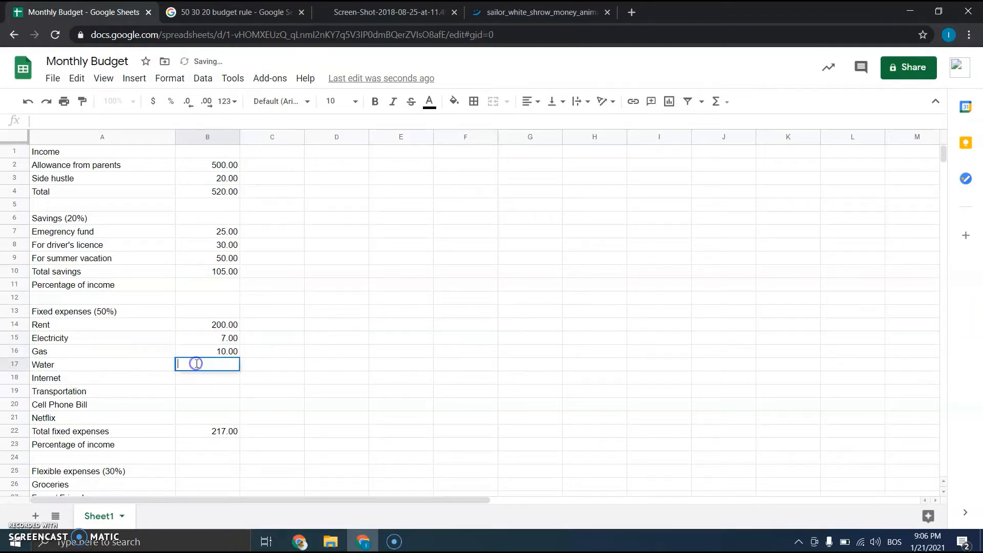
type("5")
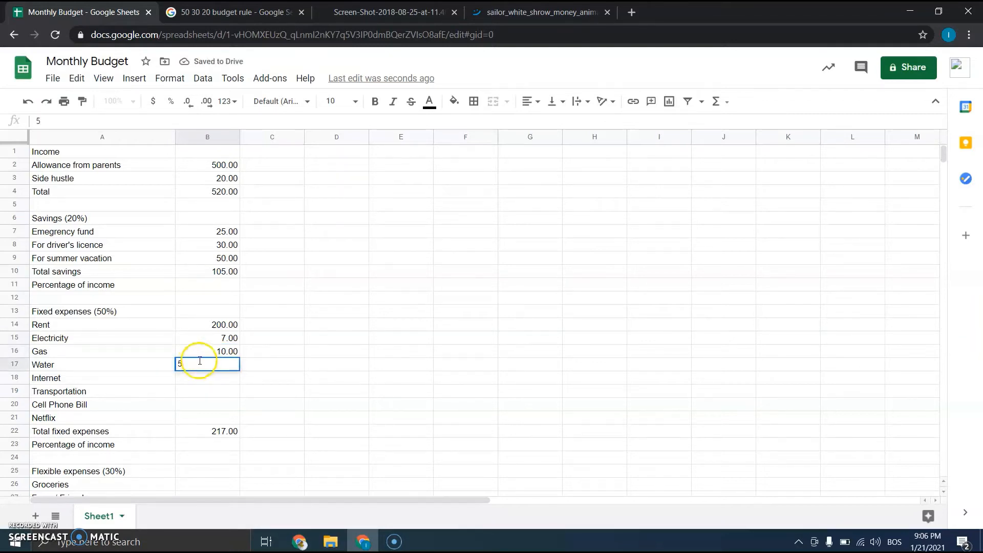
double_click(205, 377)
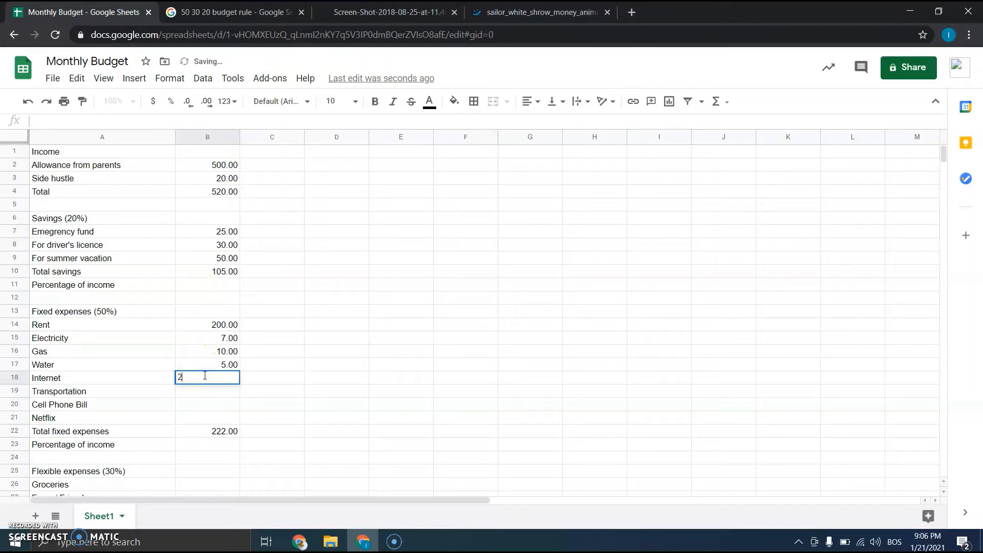
Step: Enter the remaining fixed expenses in B19 to B21: 5 for Transportation, 10 for Cell Phone Bill and 0 for Netflix
left_click(205, 395)
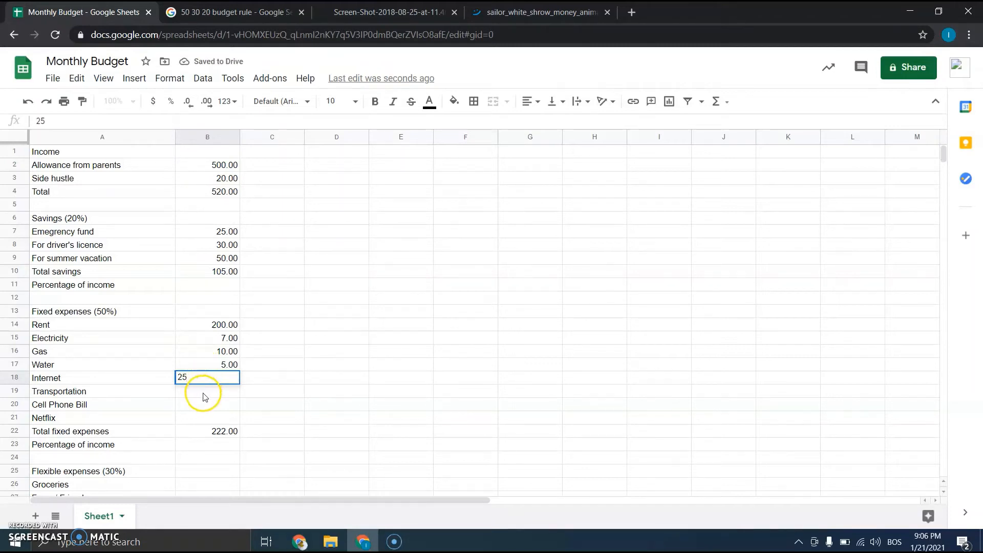
double_click(205, 395)
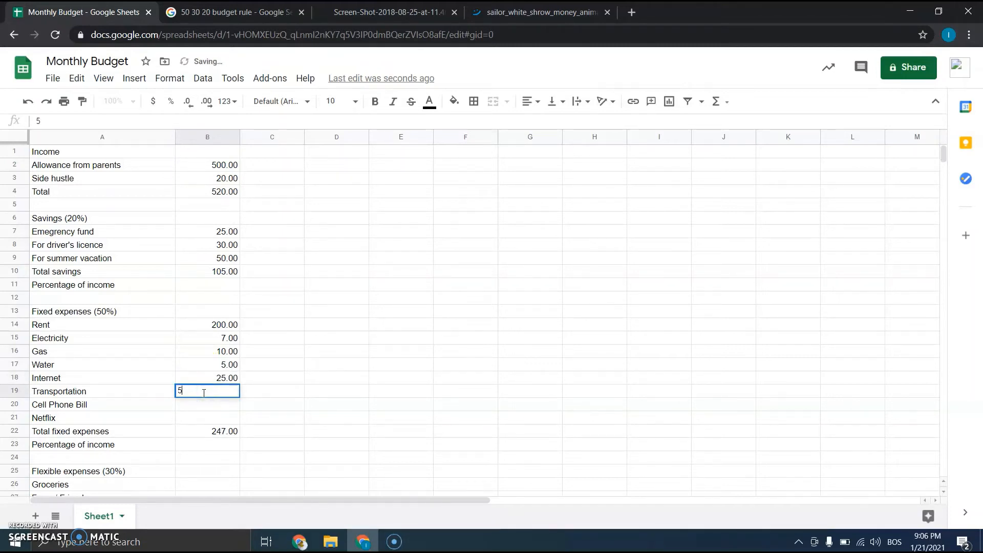
type("5")
double_click(199, 403)
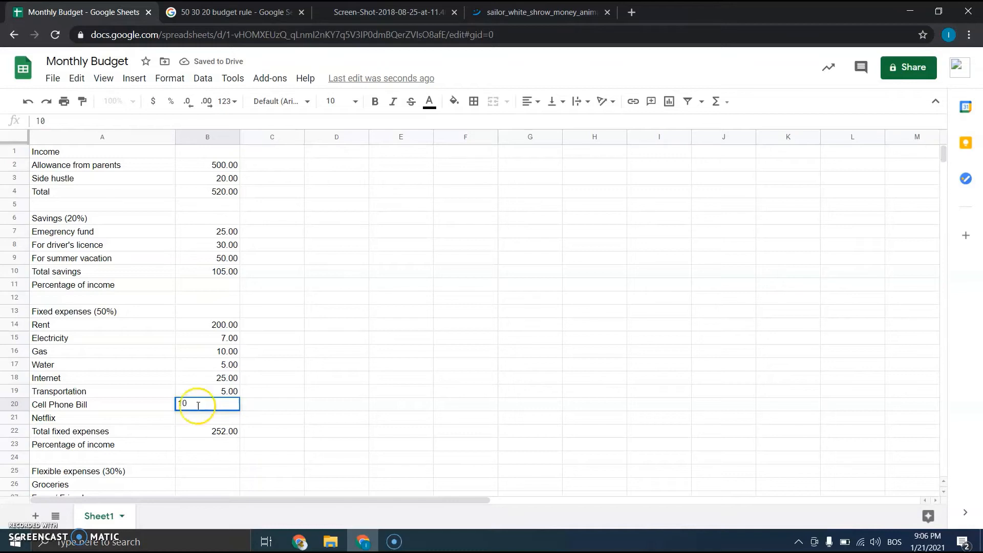
double_click(190, 414)
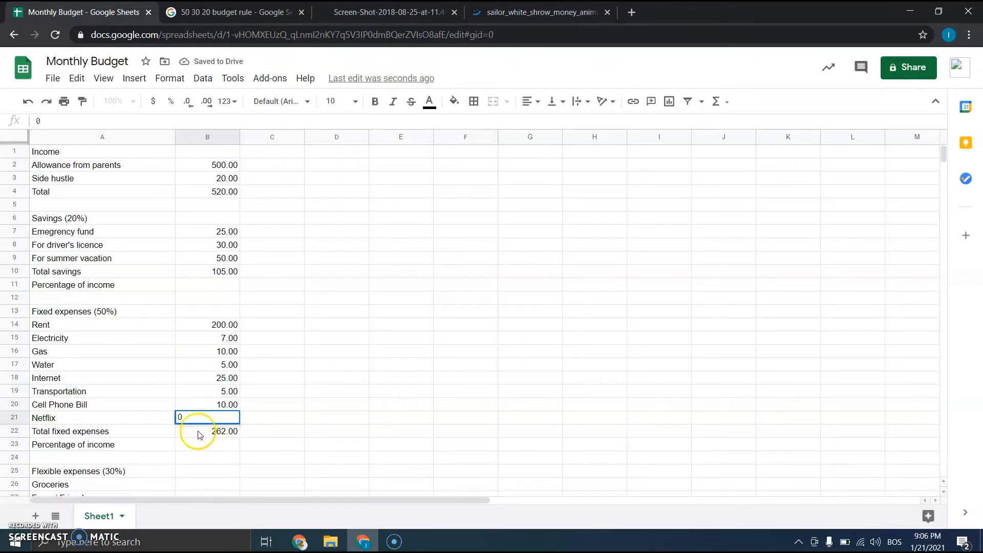
scroll(197, 435, "down", 1)
left_click(235, 390)
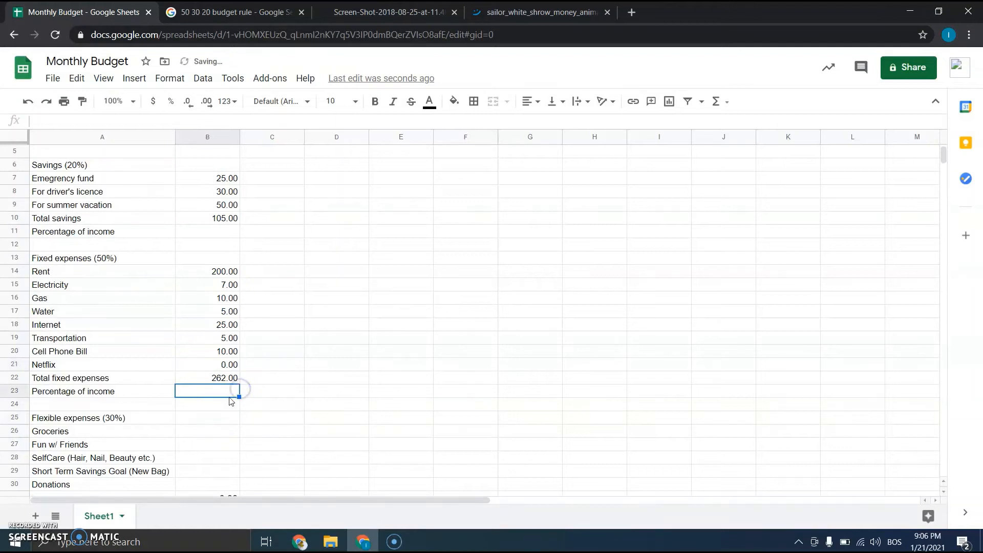
Step: Enter the flexible expenses of 50 for Groceries in B26 and 60 for Fun w/ Friends in B27
scroll(200, 422, "down", 1)
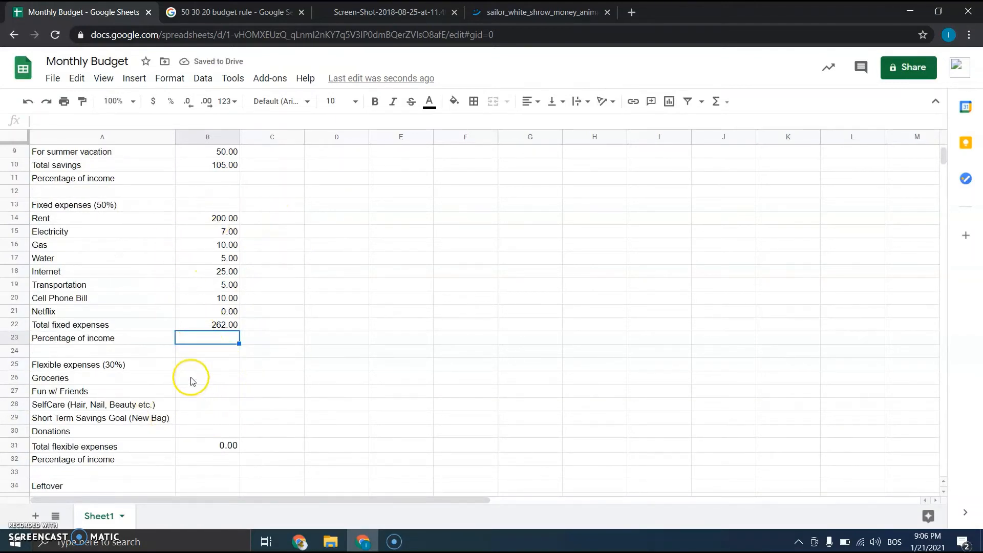
scroll(199, 384, "down", 1)
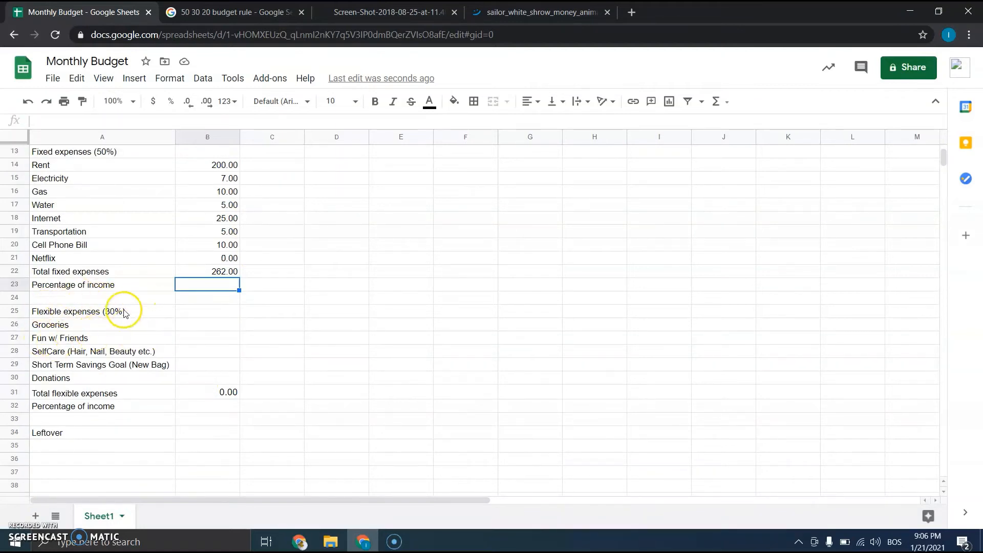
left_click(210, 325)
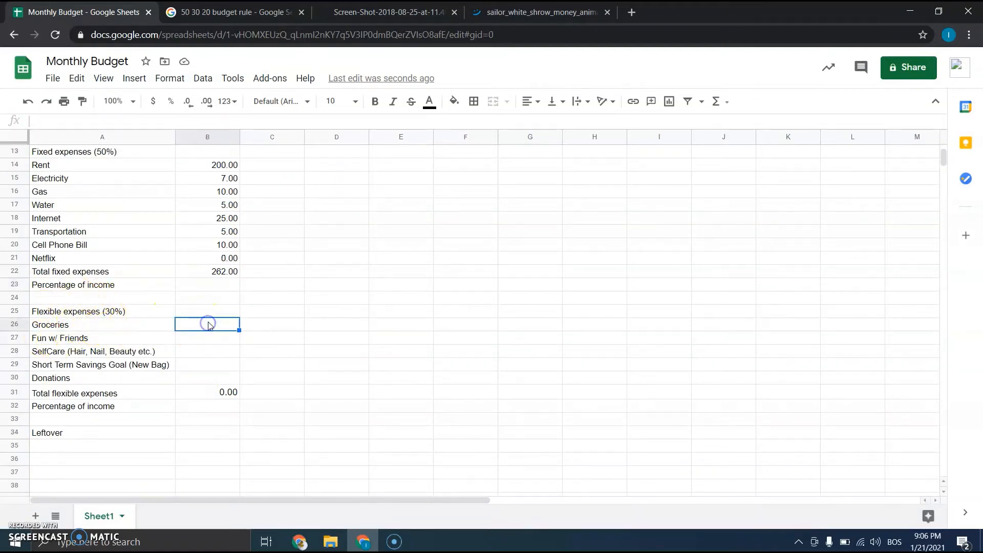
double_click(210, 323)
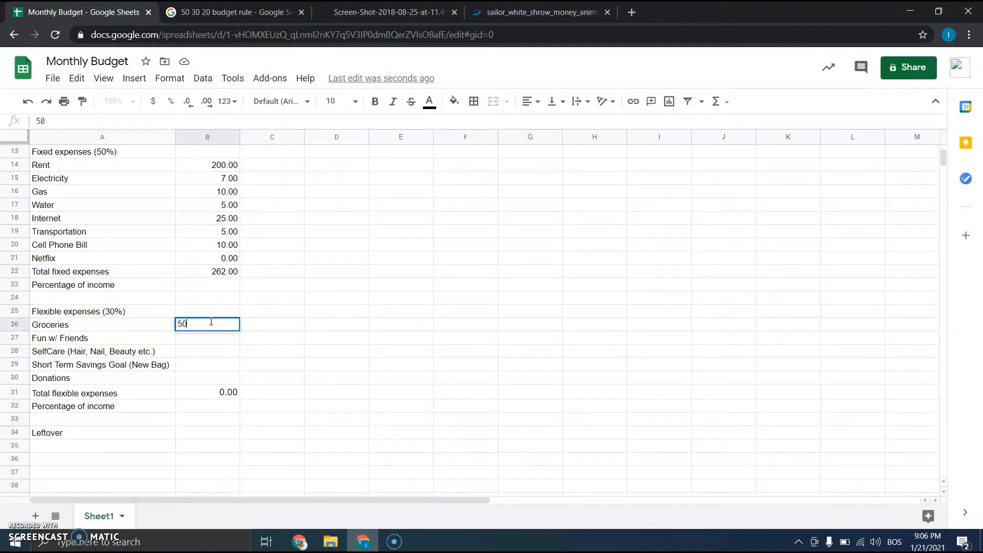
double_click(212, 341)
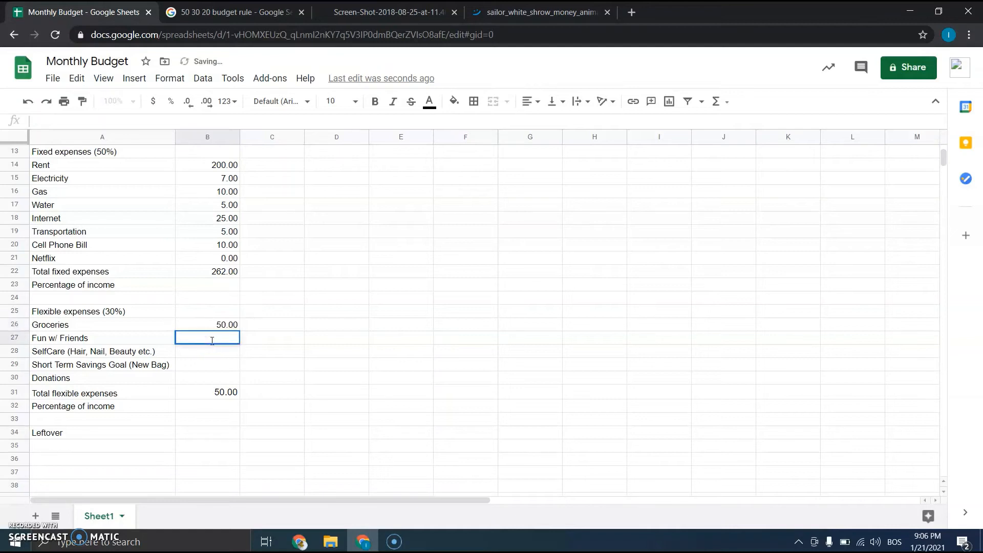
type("60")
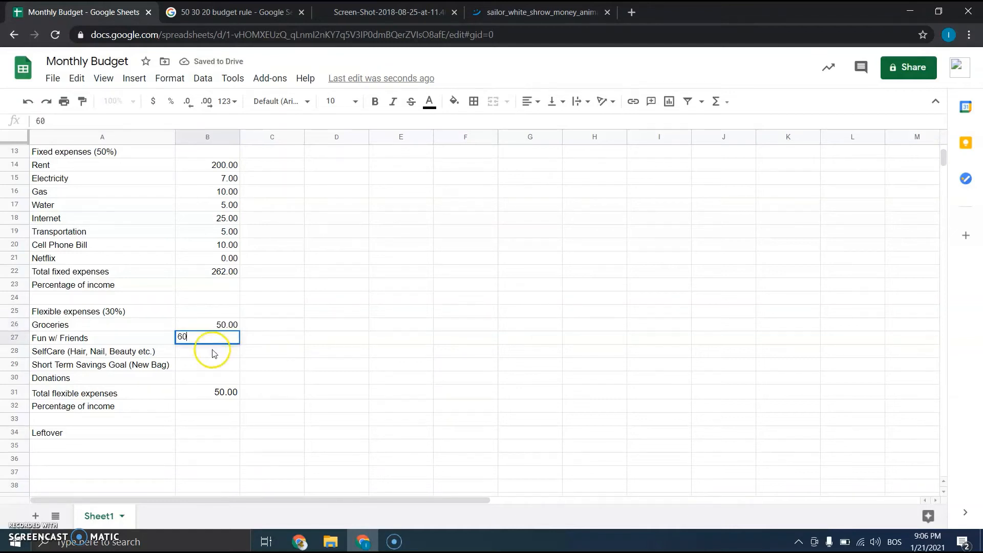
Step: Enter the flexible expenses of 20 for SelfCare, 10 for Short Term Savings Goal and 10 for Donations in cells B28 to B30
double_click(210, 353)
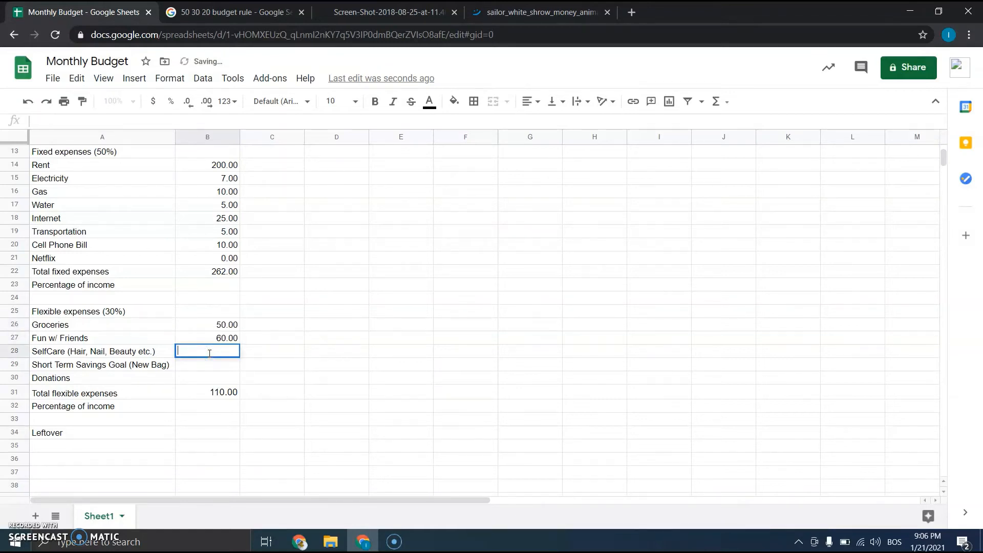
type("20")
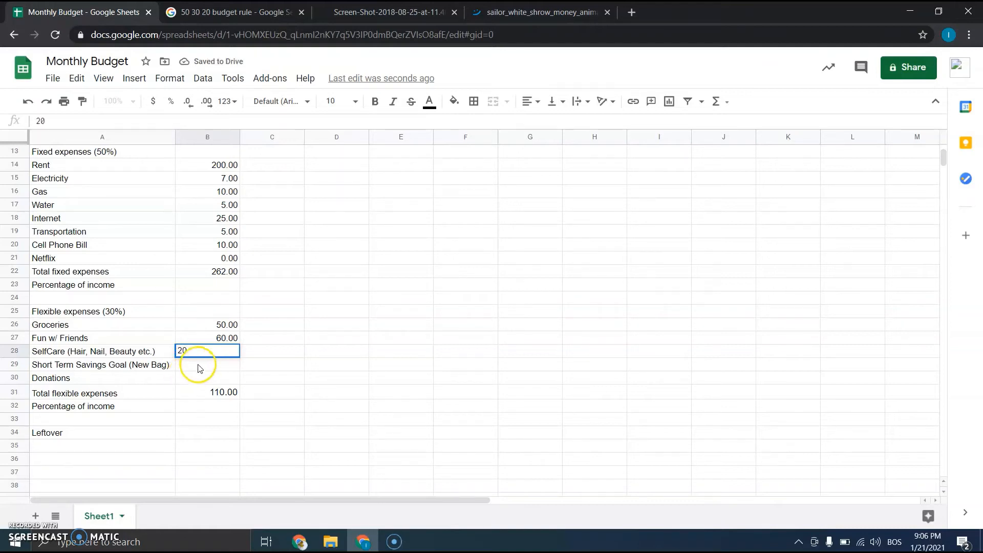
double_click(196, 365)
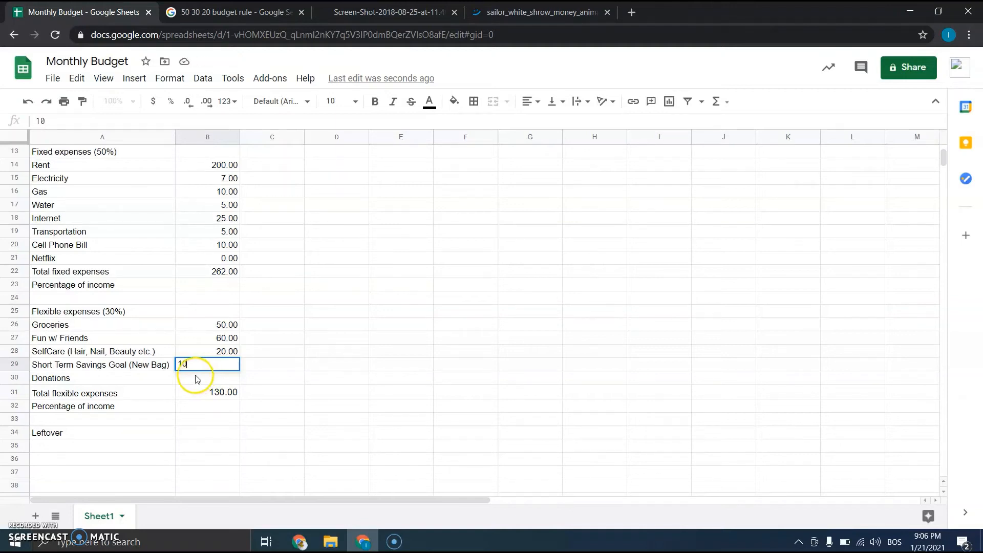
double_click(197, 379)
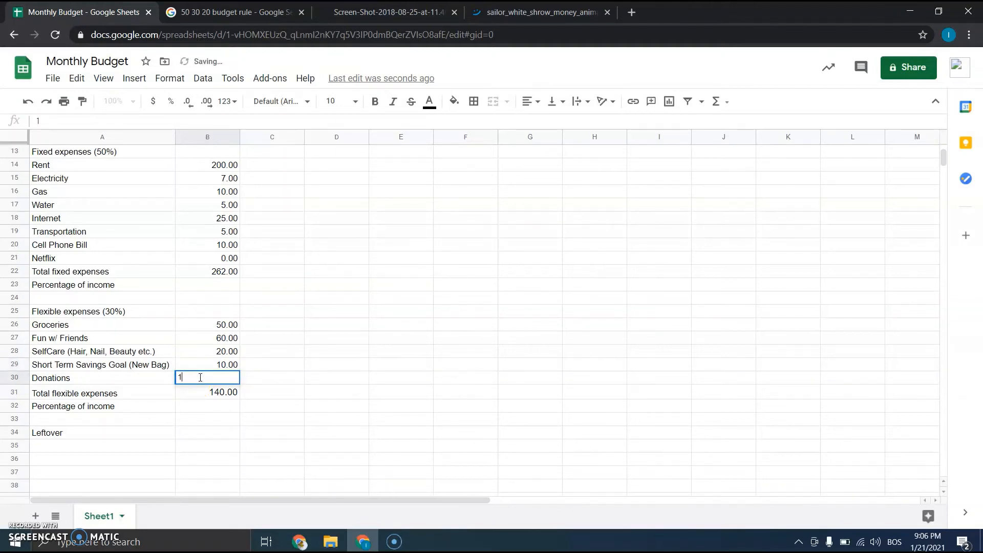
left_click(198, 421)
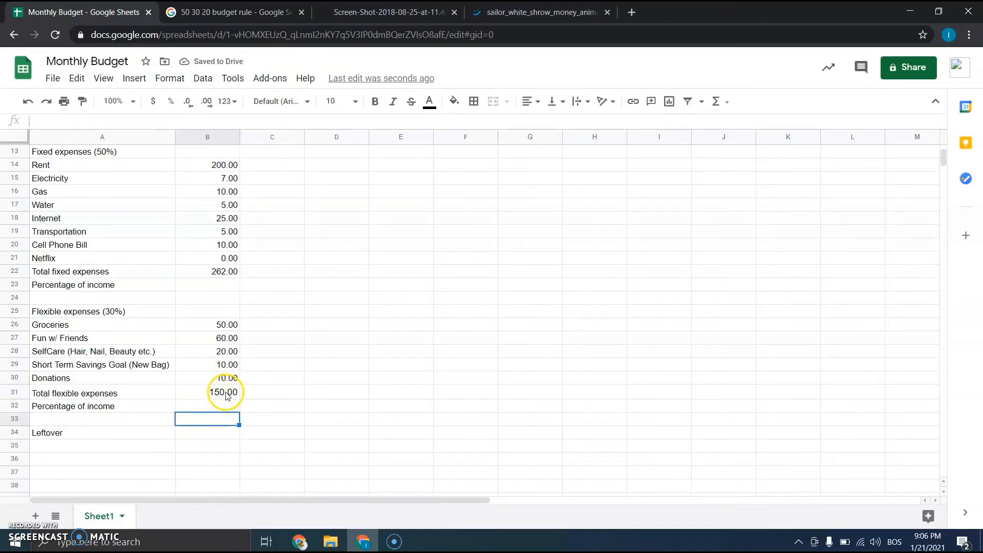
Step: Check the SUM formulas behind the total savings, total fixed expenses and total flexible expenses in column B
scroll(205, 382, "up", 4)
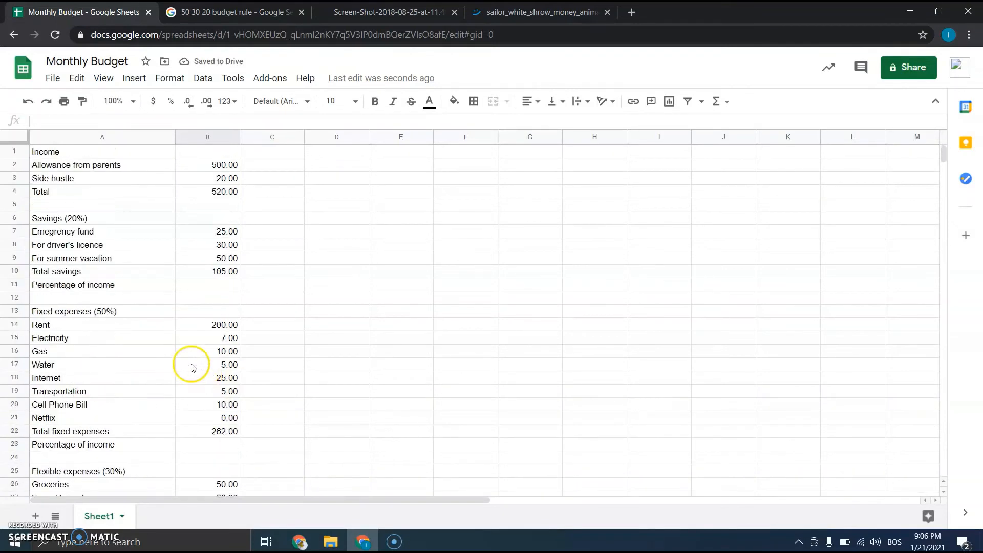
left_click(219, 275)
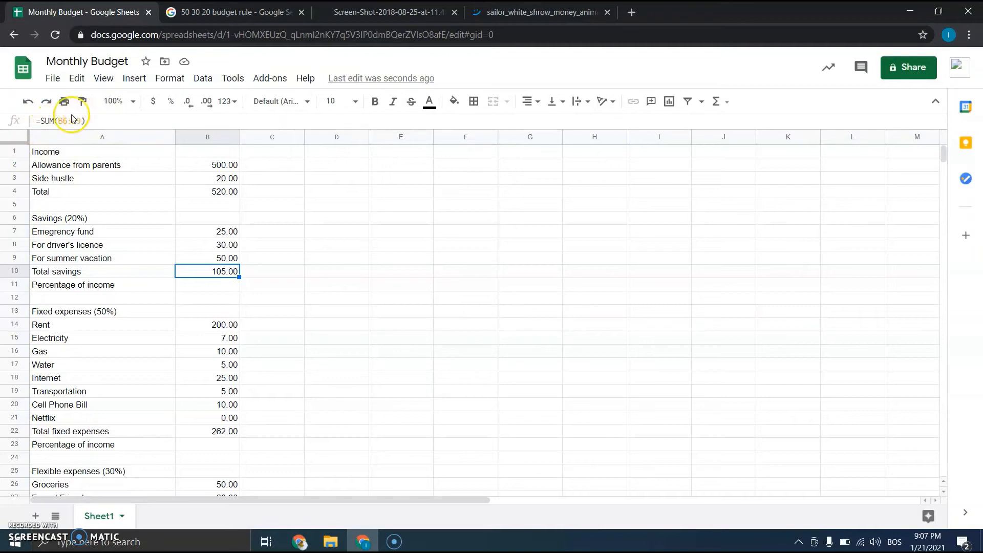
left_click(195, 433)
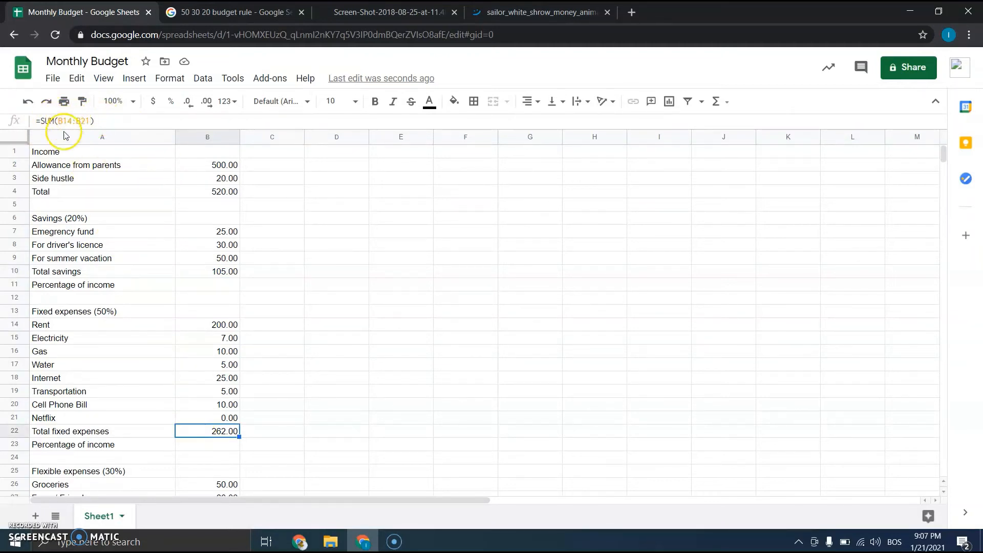
scroll(103, 153, "down", 2)
left_click(178, 444)
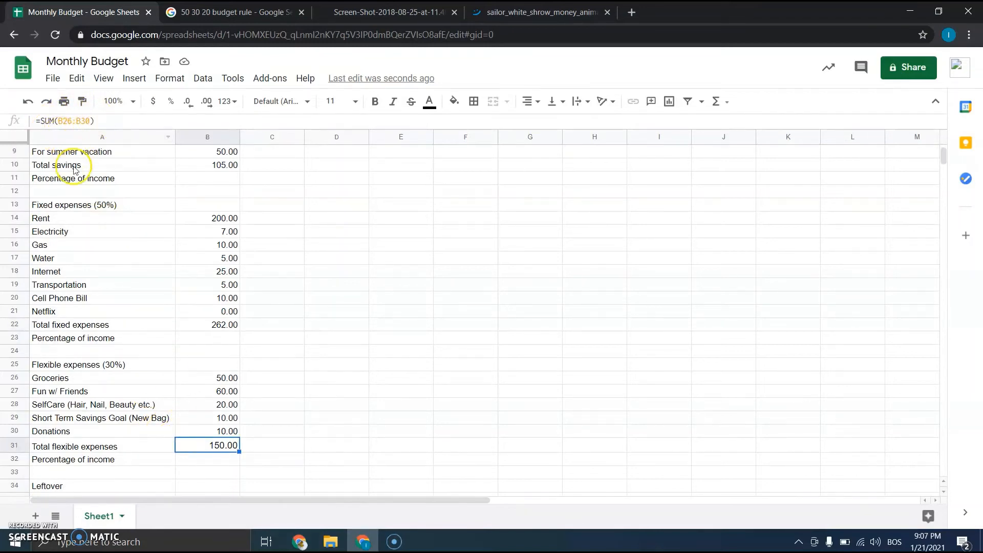
Step: Calculate the savings' percentage of income in B11 with the formula =DIVIDE(B10,B4)
scroll(146, 215, "up", 1)
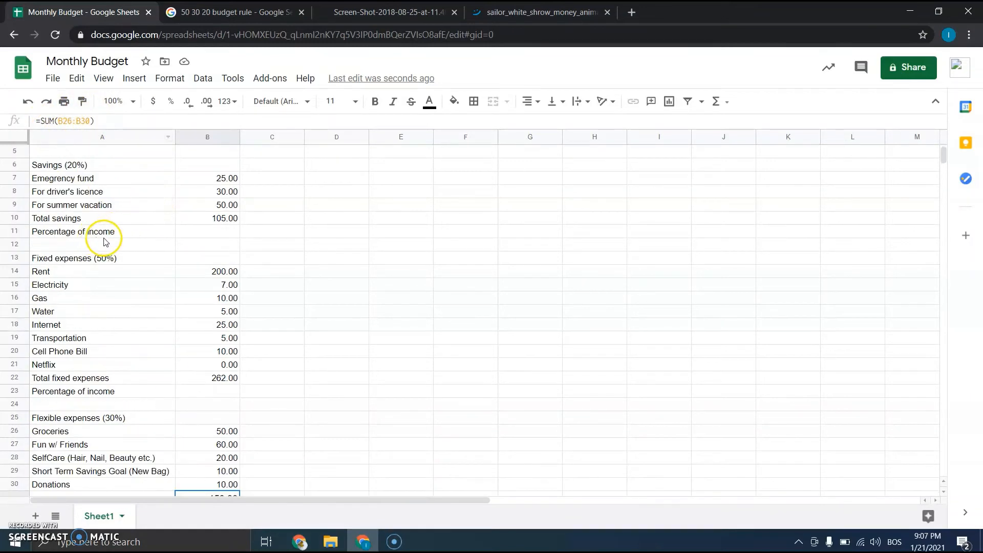
left_click(197, 234)
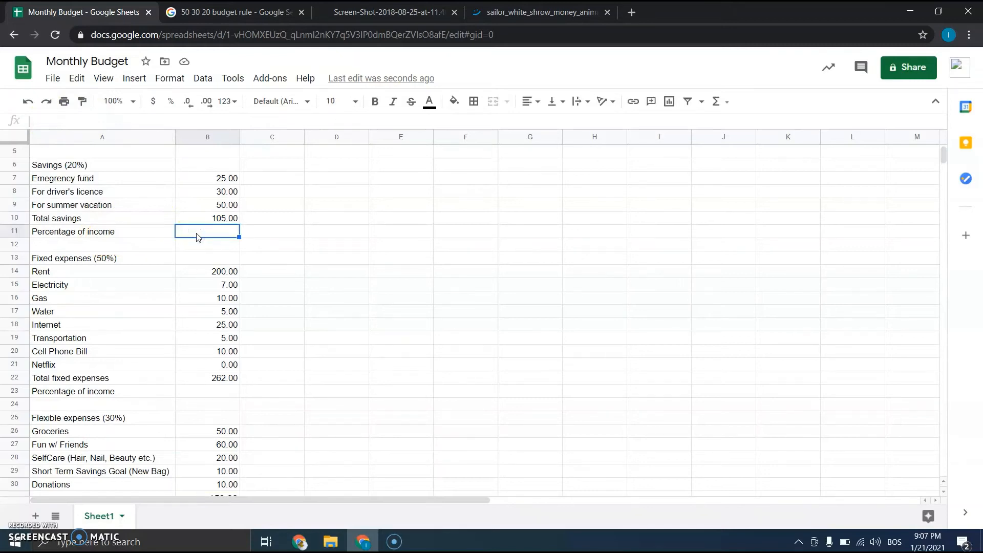
scroll(198, 237, "up", 1)
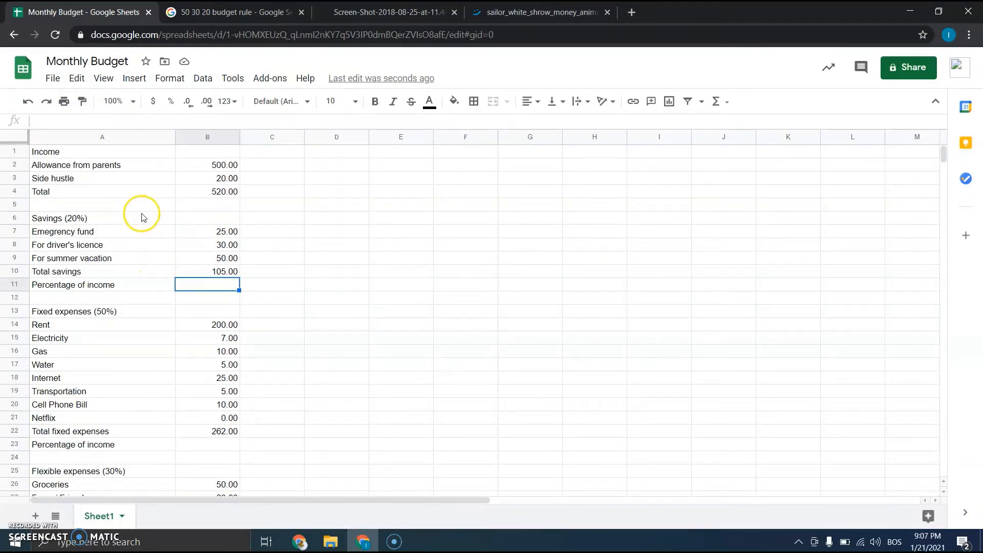
left_click(45, 124)
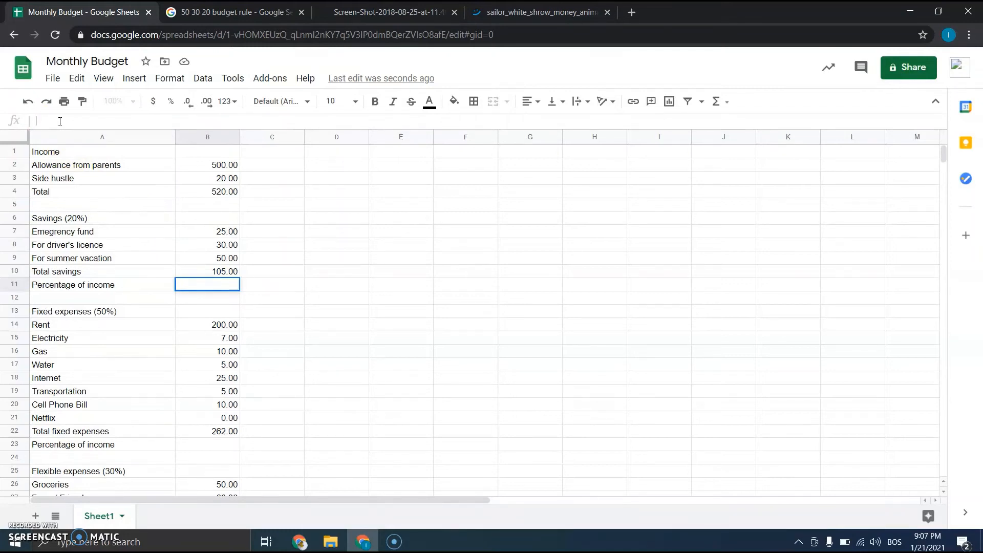
type("=")
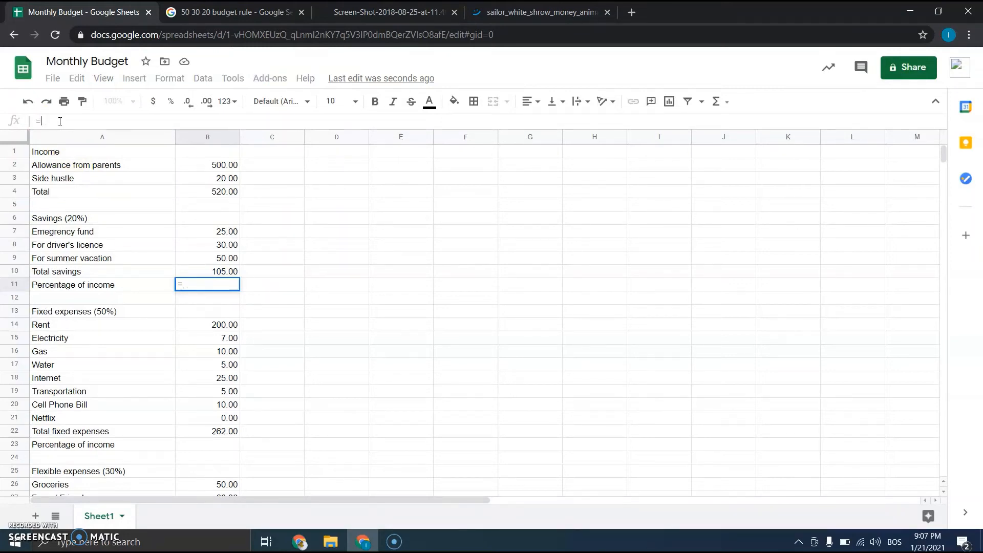
type("D")
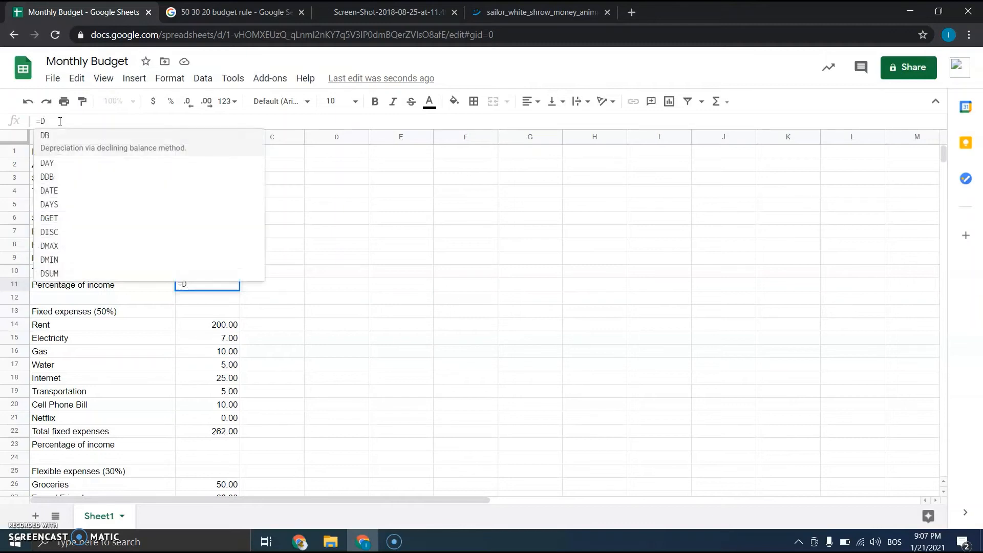
type("I")
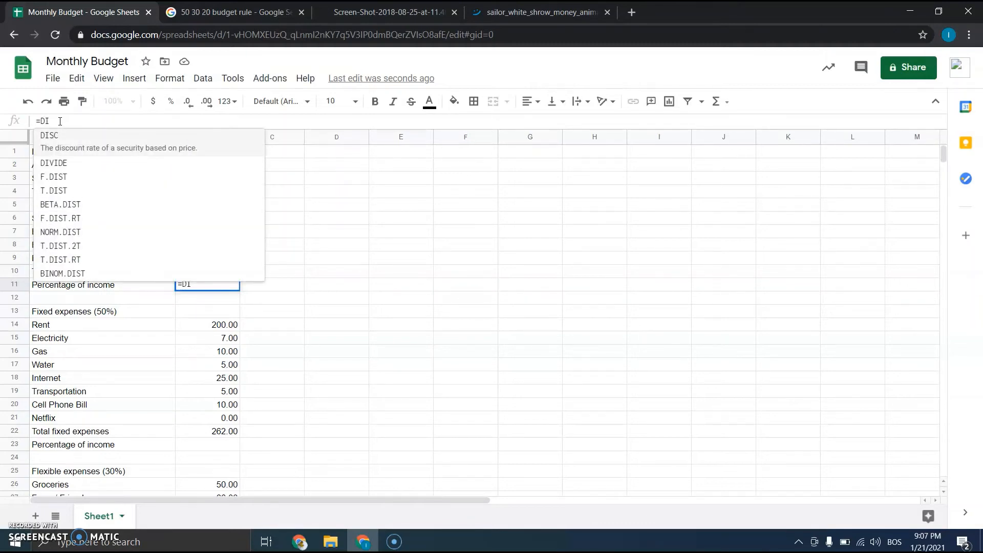
type("V")
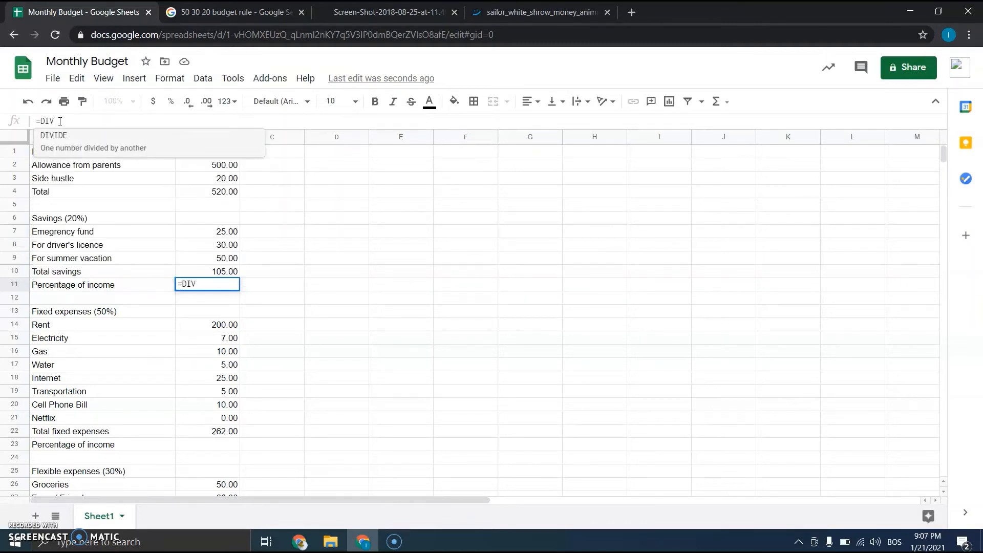
left_click(59, 137)
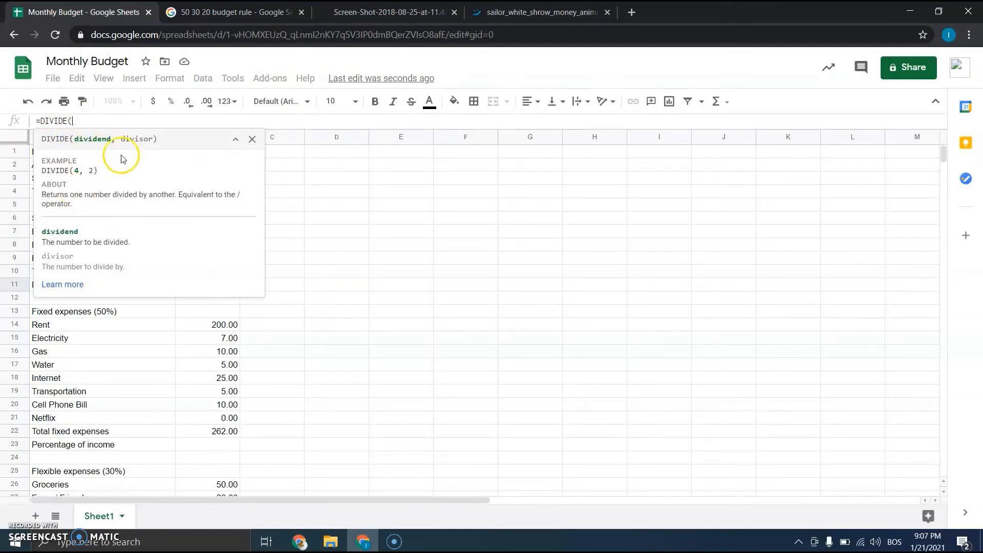
type("B10")
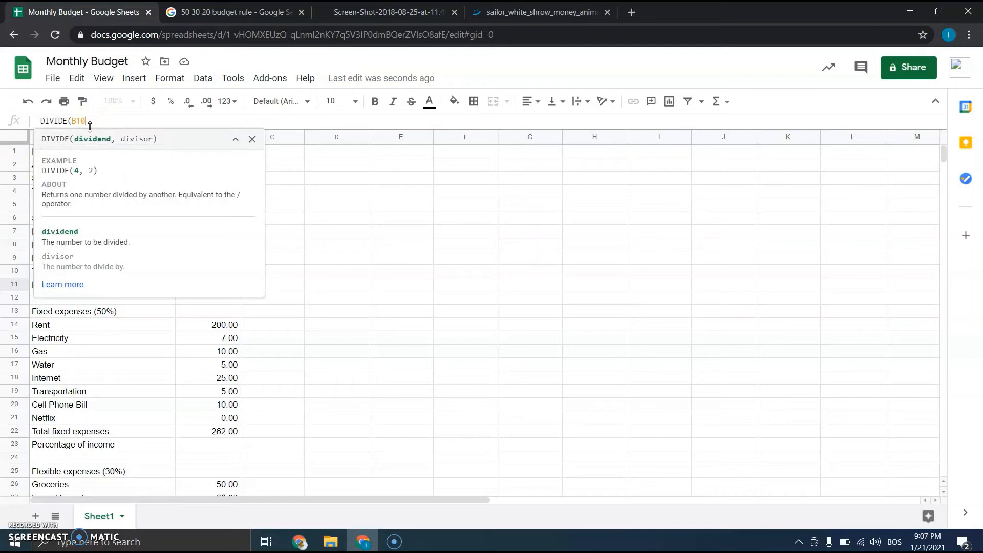
type(",B4")
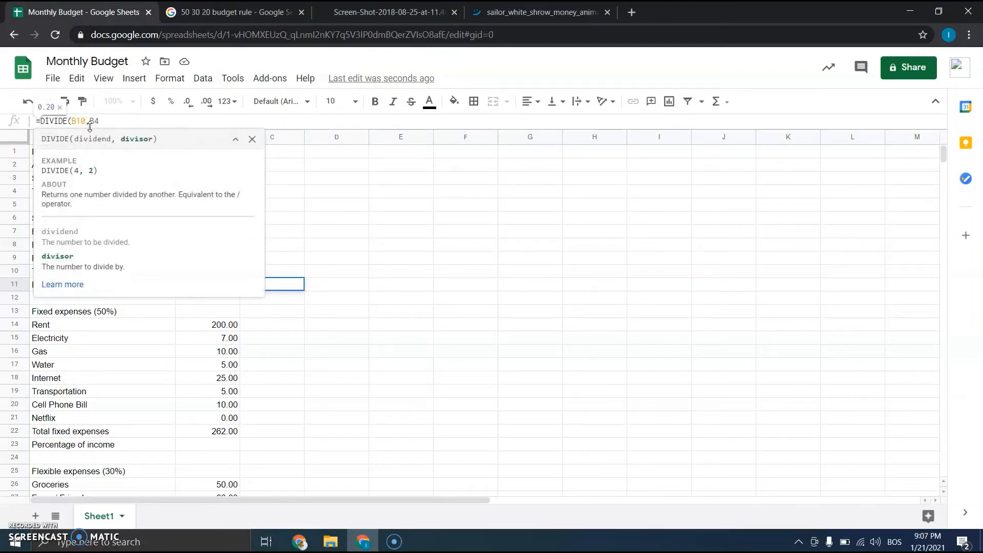
type(")")
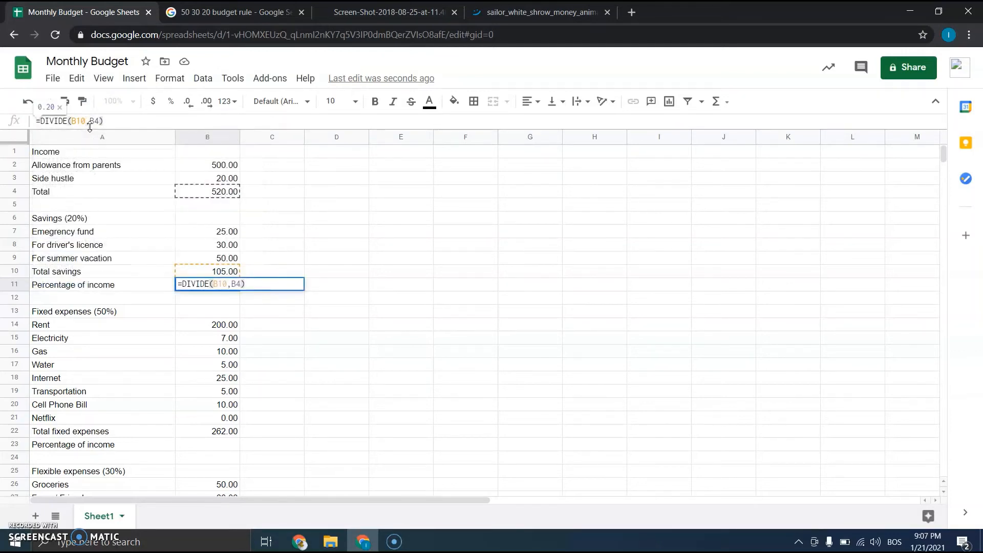
key("Return")
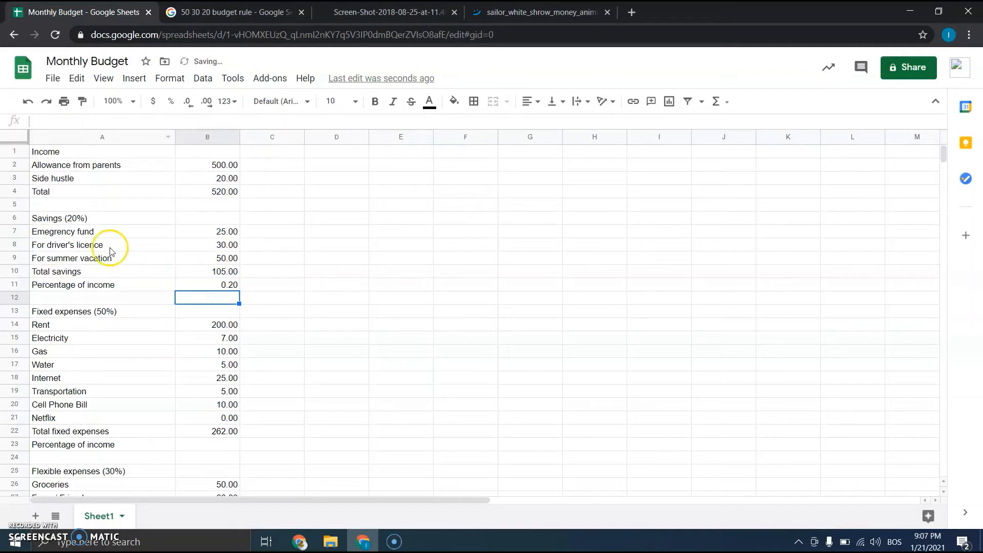
Step: Format the savings' percentage of income in B11 as Percent
left_click(214, 288)
left_click(236, 105)
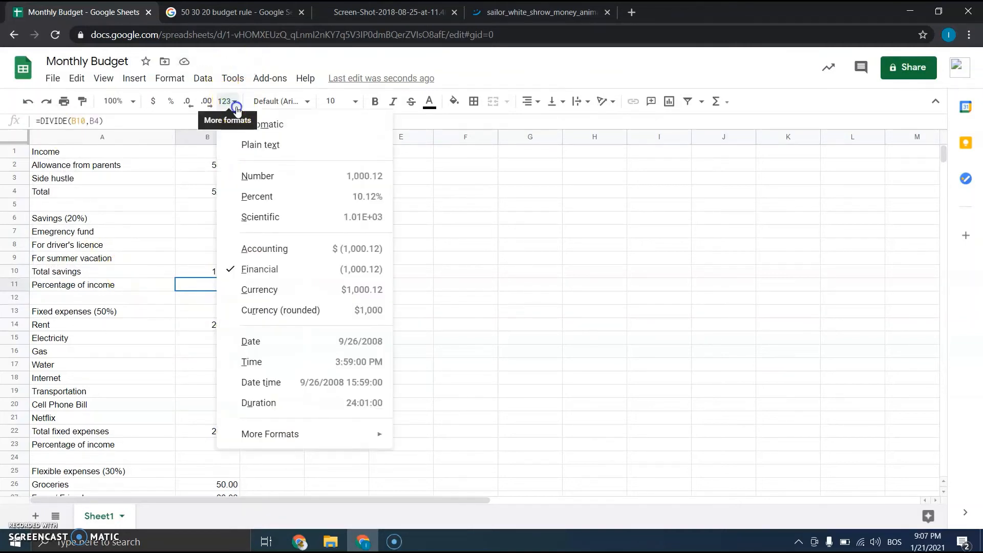
left_click(267, 198)
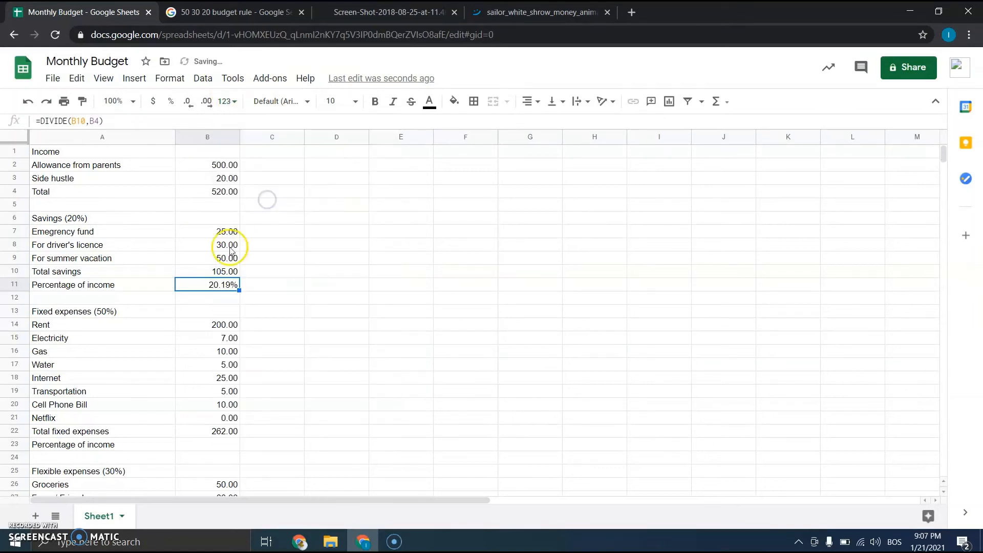
Step: Calculate the fixed expenses' percentage of income in B23 with the formula =DIVIDE(B22,B4)
scroll(220, 307, "down", 3)
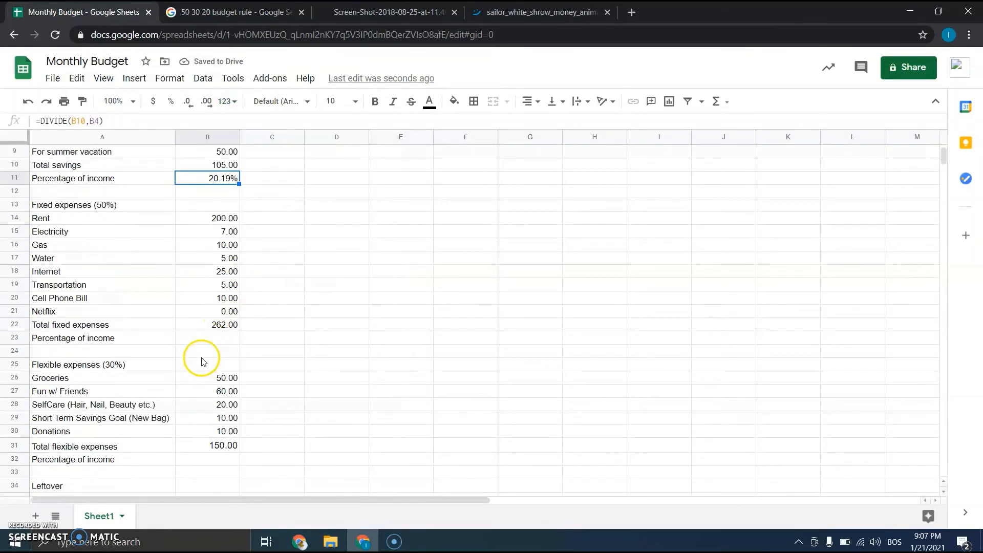
left_click(195, 342)
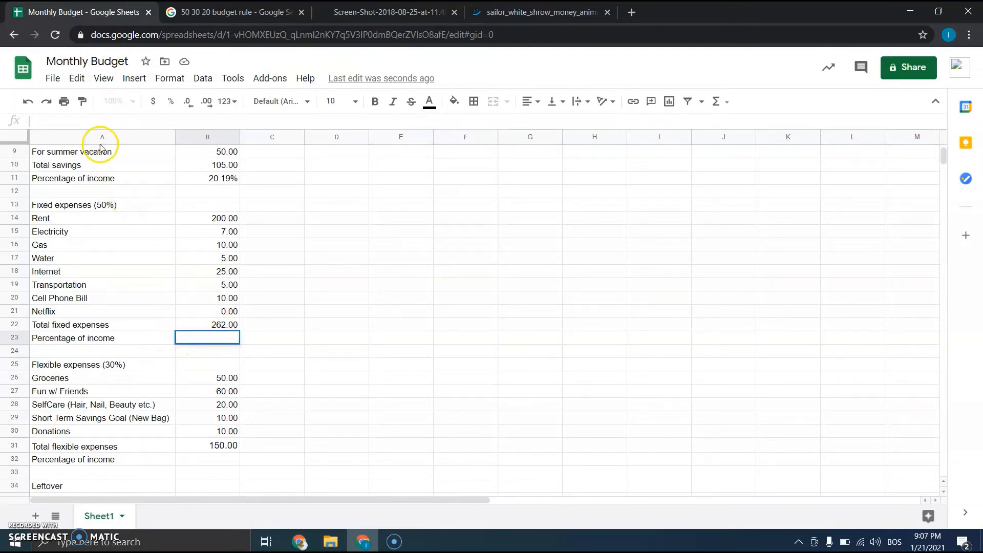
left_click(66, 122)
type("=DIVI")
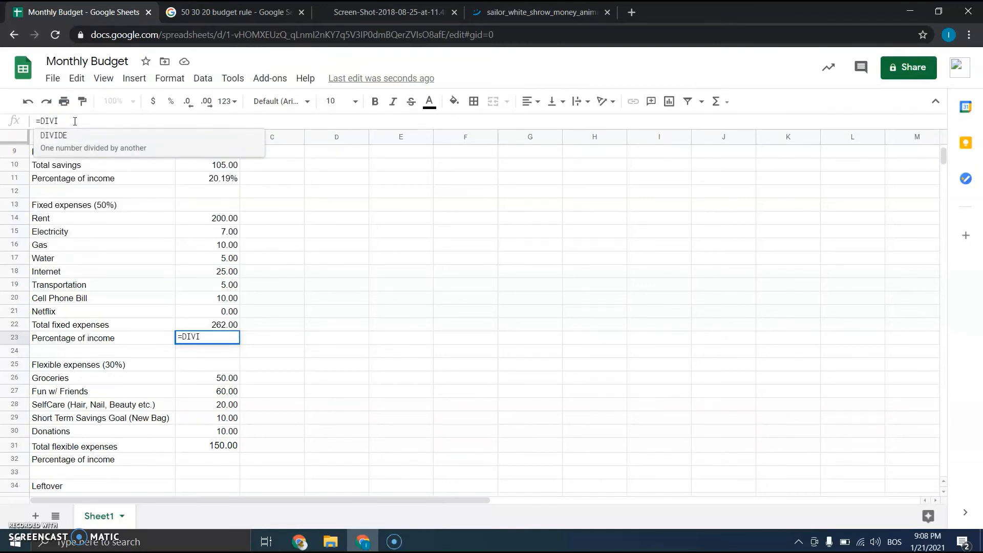
left_click(46, 140)
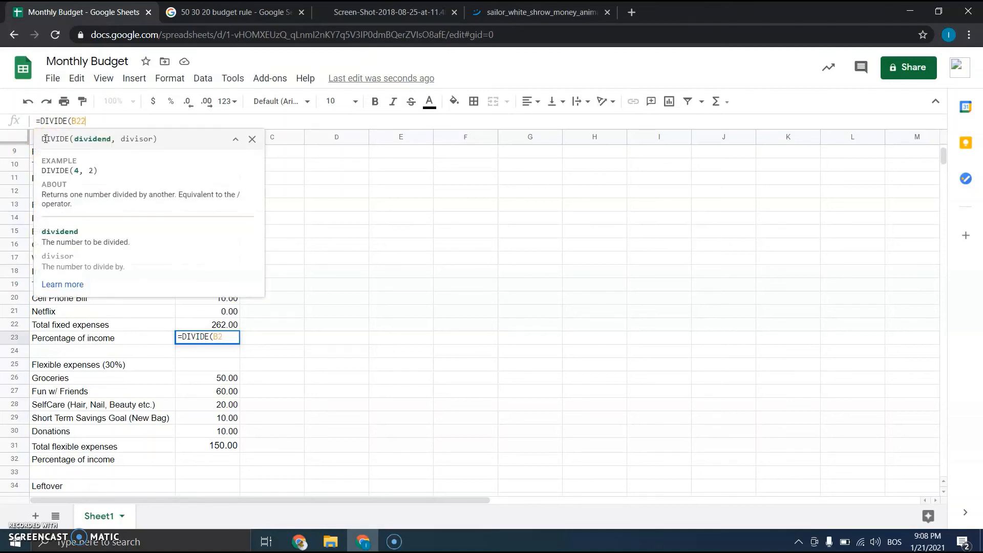
key("Up")
type(",")
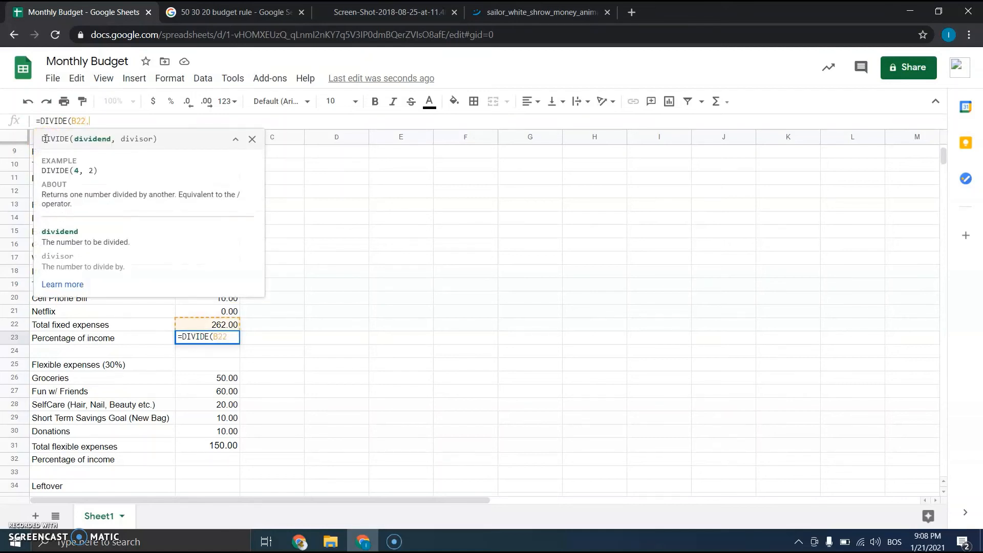
type("B4)")
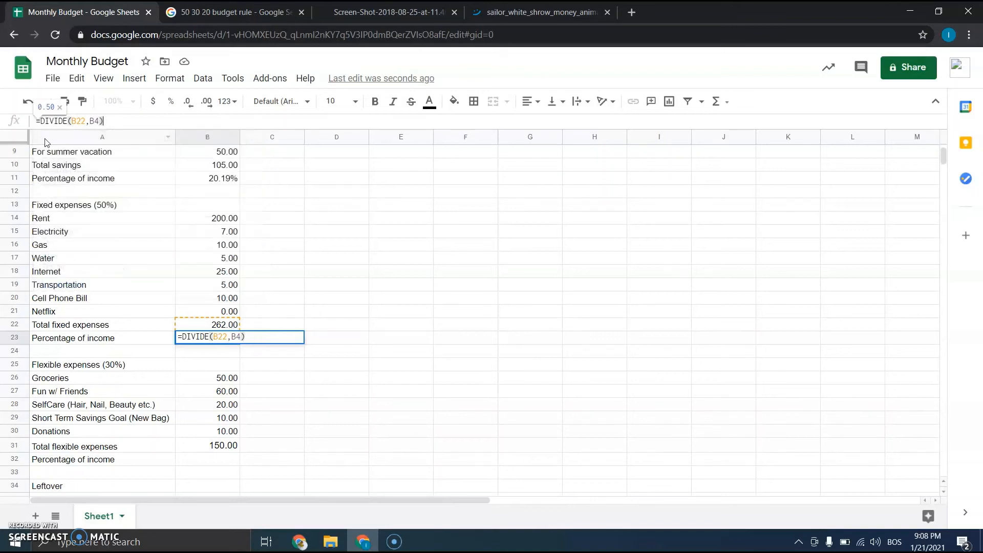
key("Return")
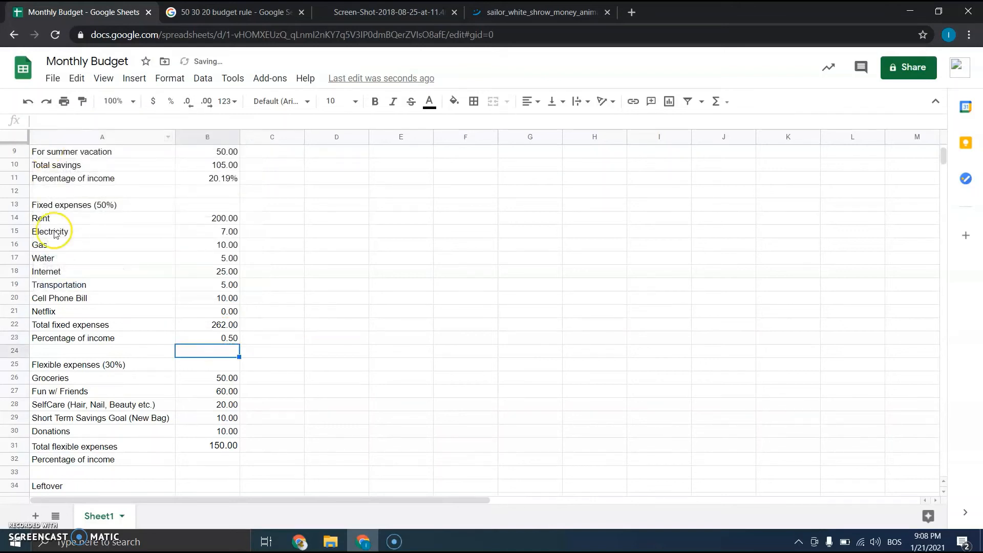
Step: Format the fixed expenses' percentage of income in B23 as Percent
left_click(193, 337)
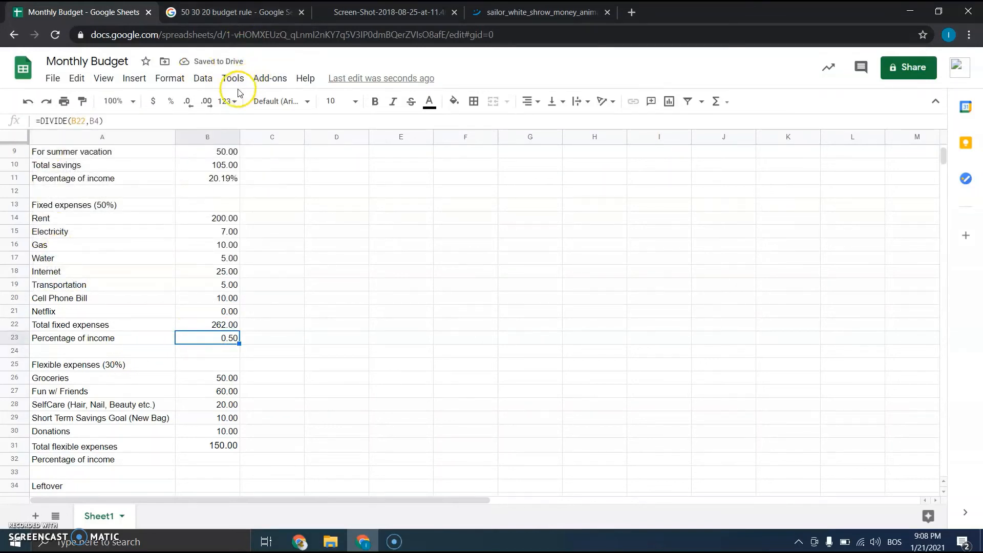
left_click(226, 101)
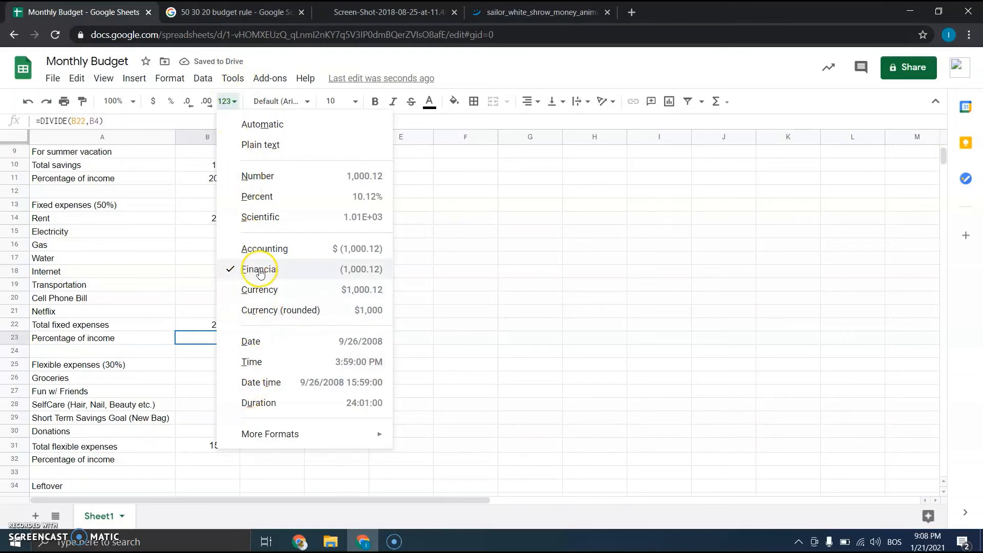
left_click(256, 197)
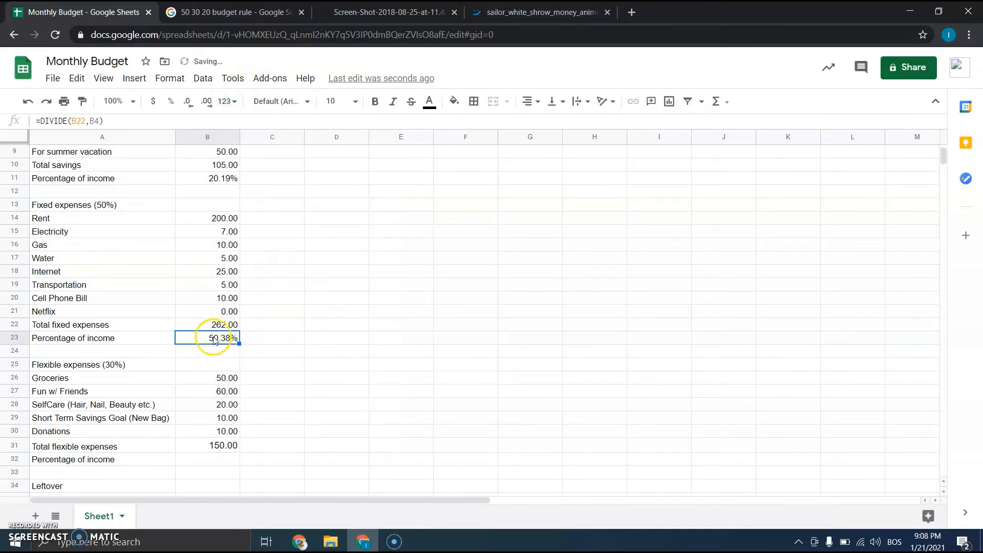
Step: Calculate the flexible expenses' percentage of income in B32 with the formula =DIVIDE(B31,B4)
scroll(220, 341, "down", 3)
left_click(205, 354)
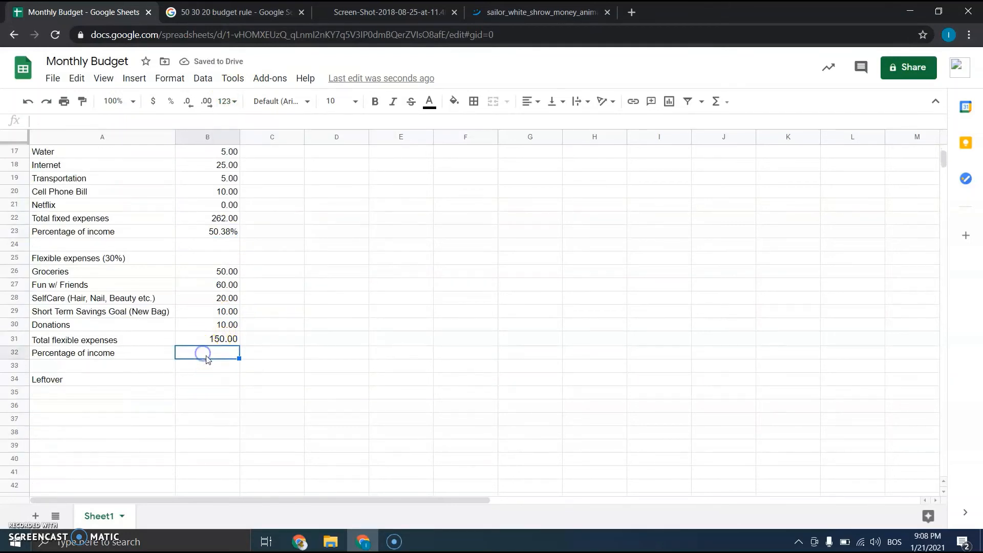
left_click(98, 123)
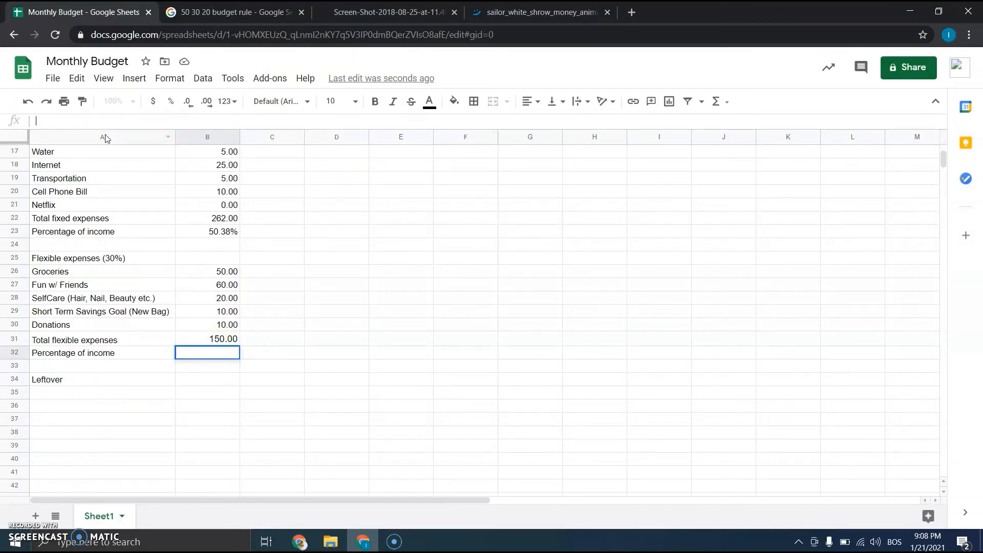
type("=DI")
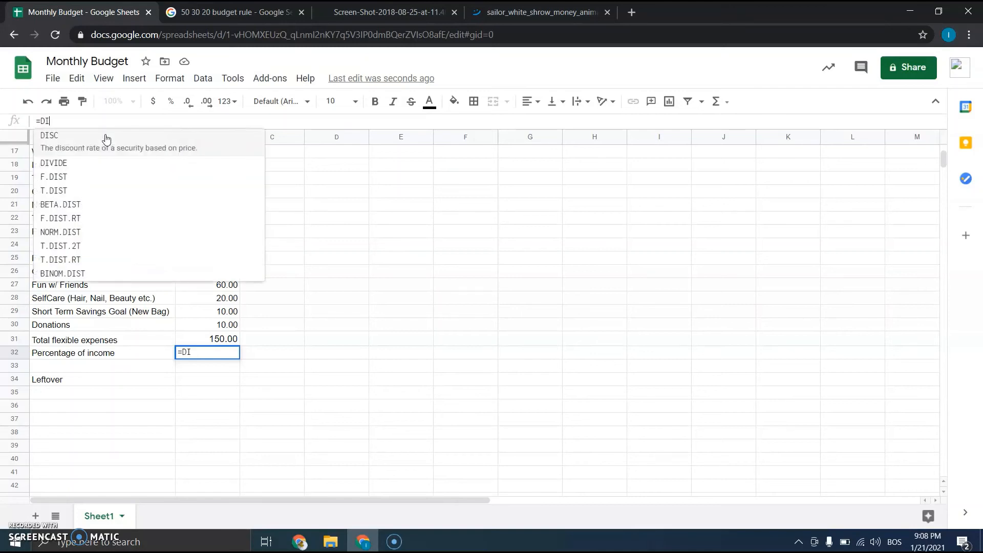
type("VIDE(")
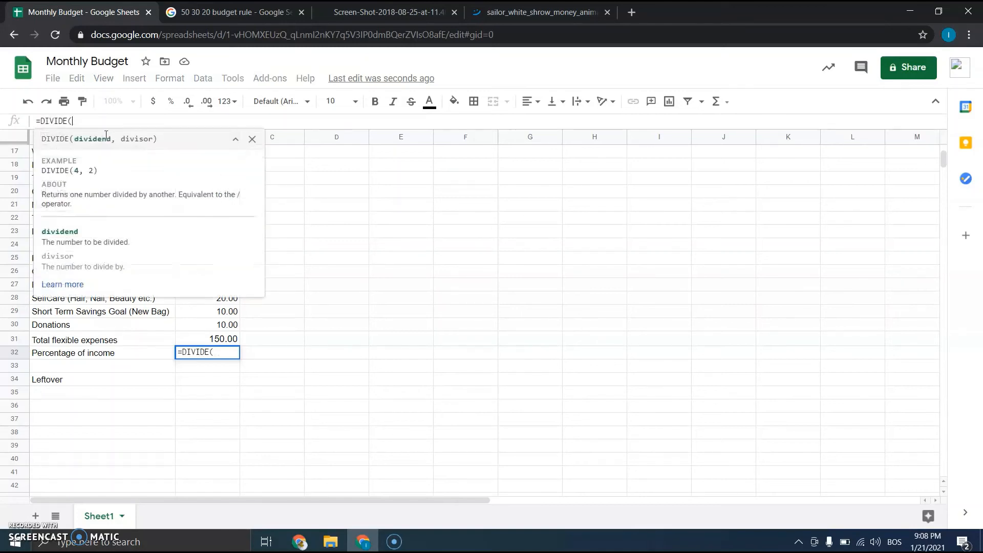
type("B31")
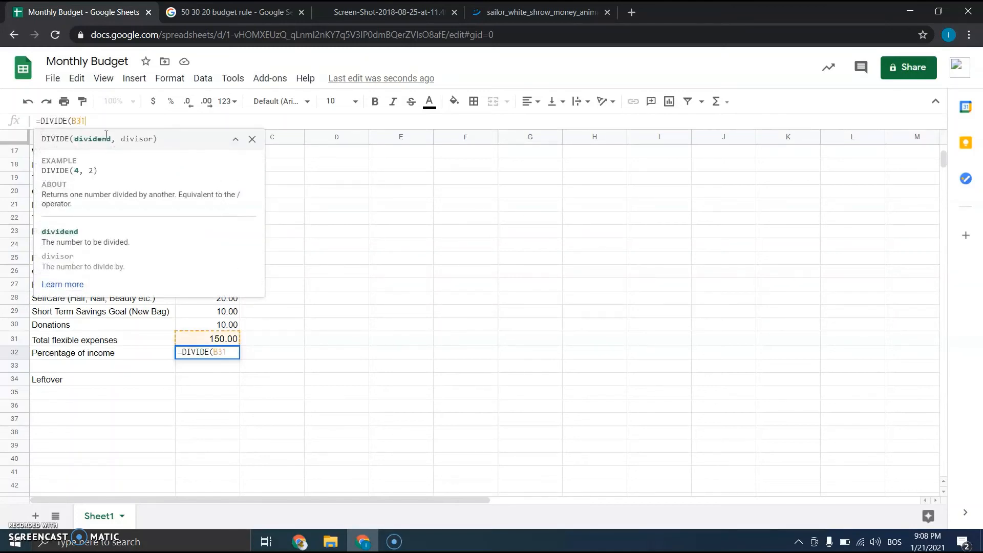
type(",B4")
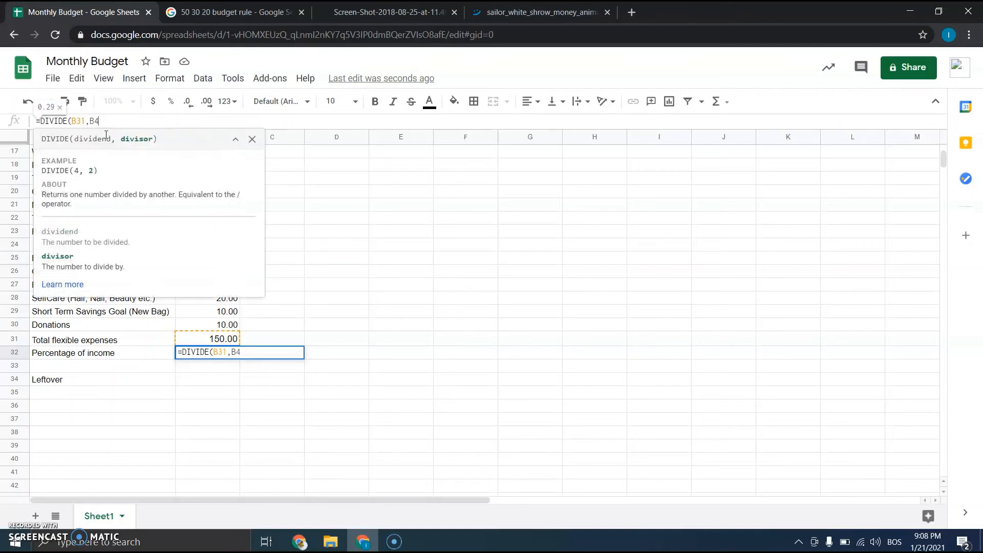
type(")")
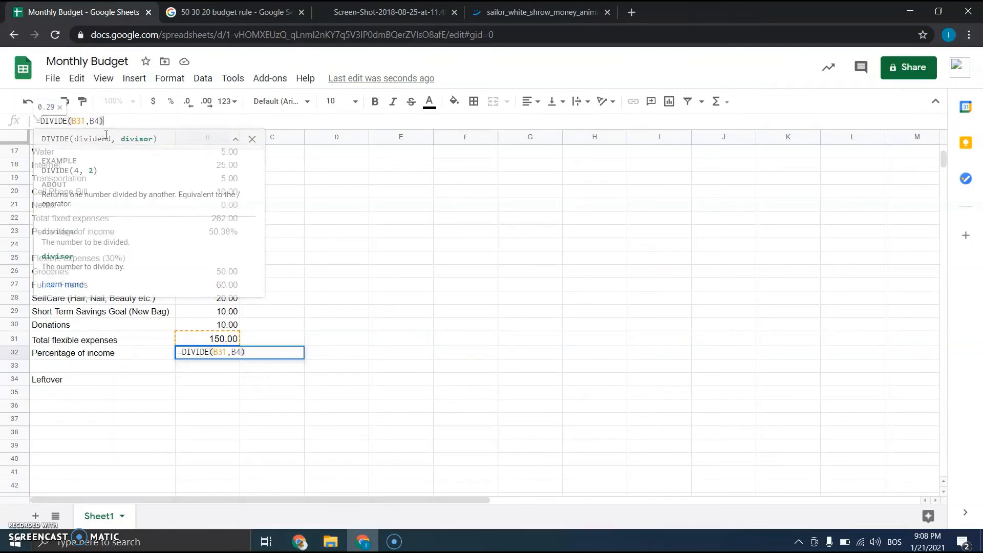
key("Return")
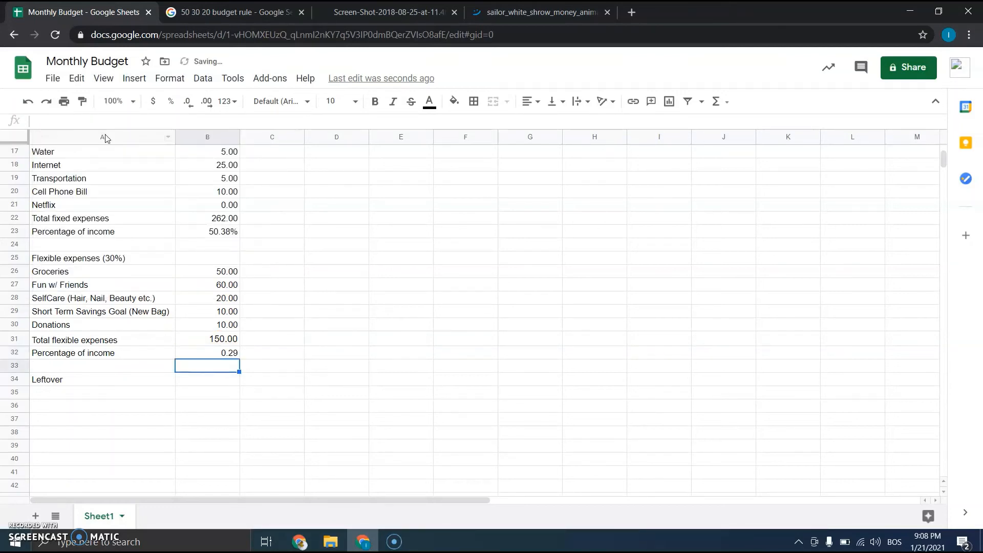
Step: Format the flexible expenses' percentage of income in B32 as Percent
left_click(195, 353)
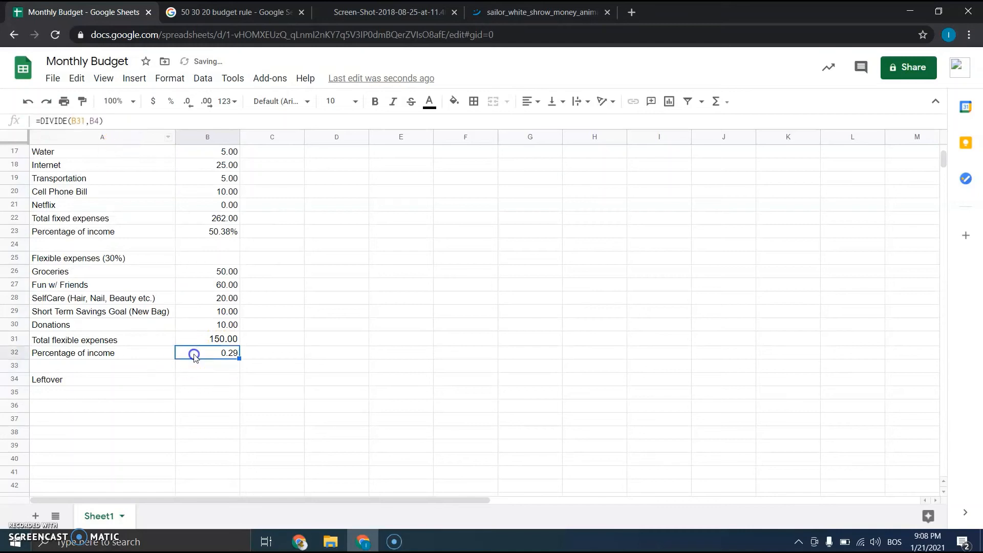
left_click(231, 99)
left_click(265, 199)
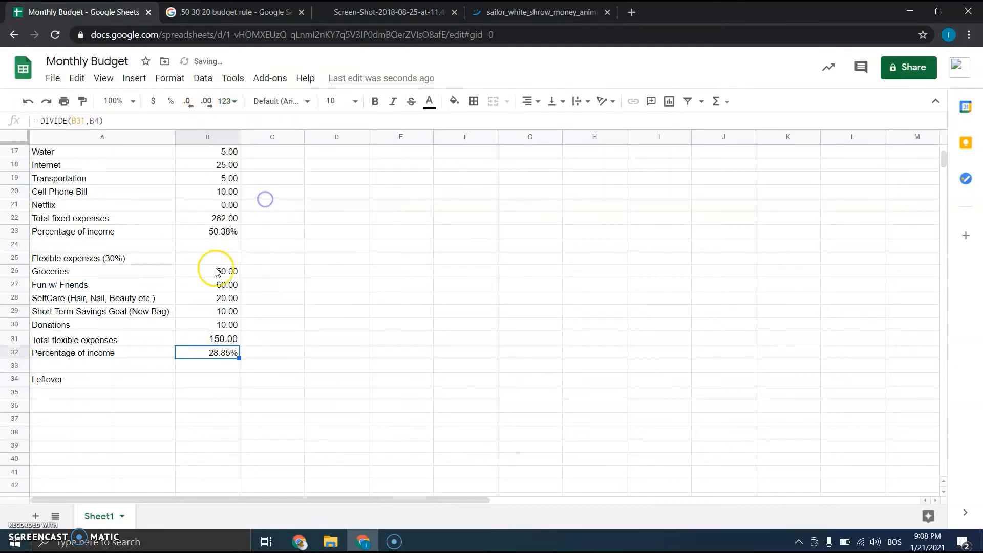
Step: Review the percentages and color-coded sections of the budget, and look at the available fill colors
scroll(197, 357, "up", 3)
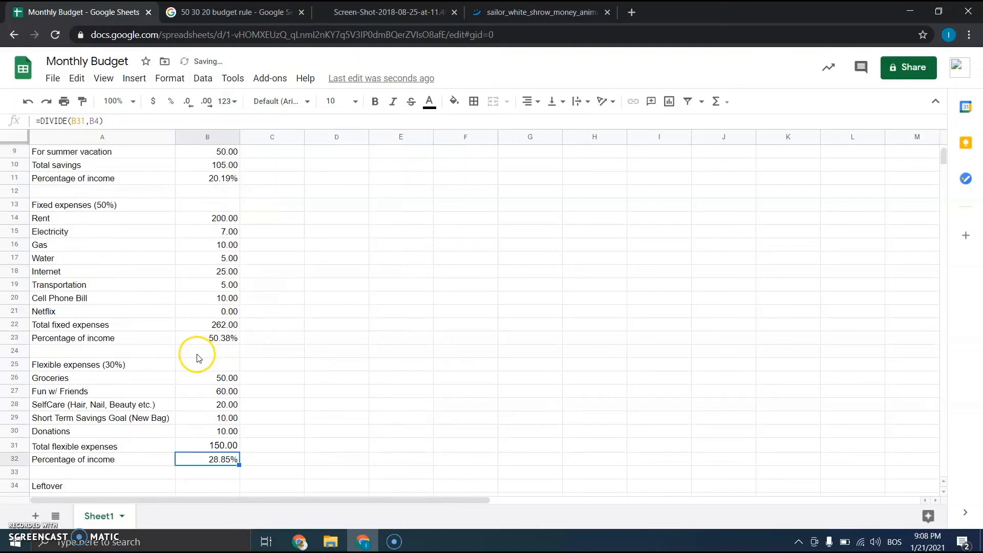
scroll(197, 353, "up", 2)
scroll(197, 353, "down", 3)
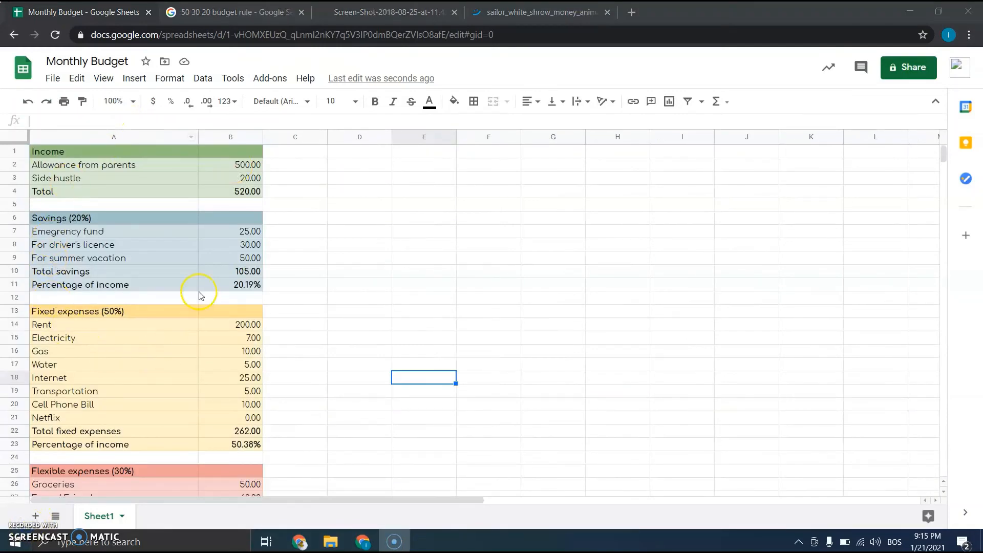
scroll(90, 328, "down", 3)
scroll(121, 345, "up", 3)
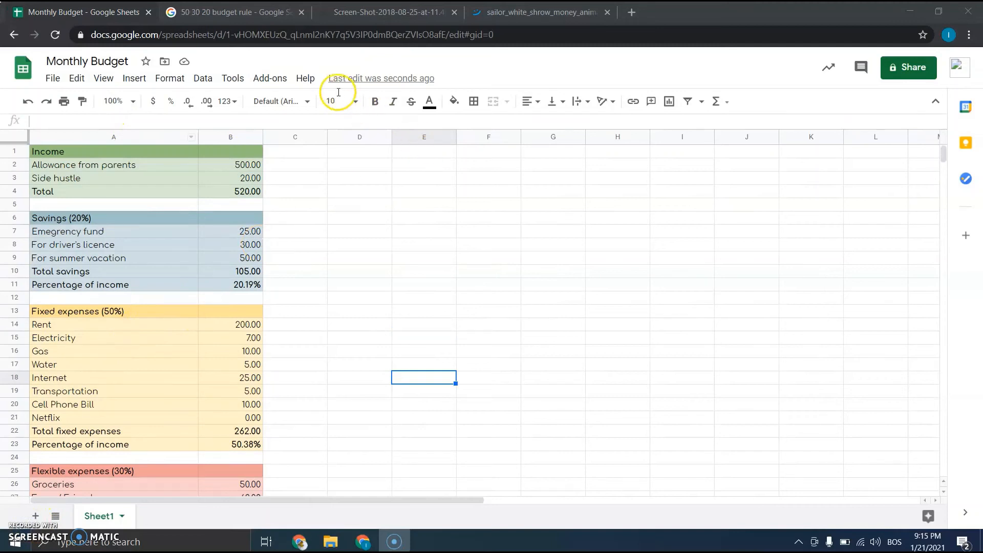
left_click(455, 101)
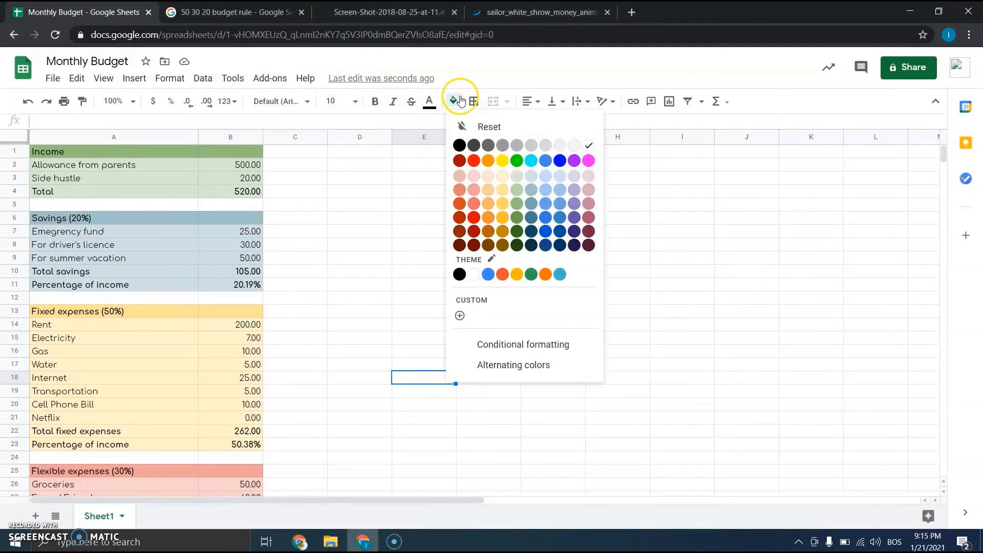
left_click(362, 165)
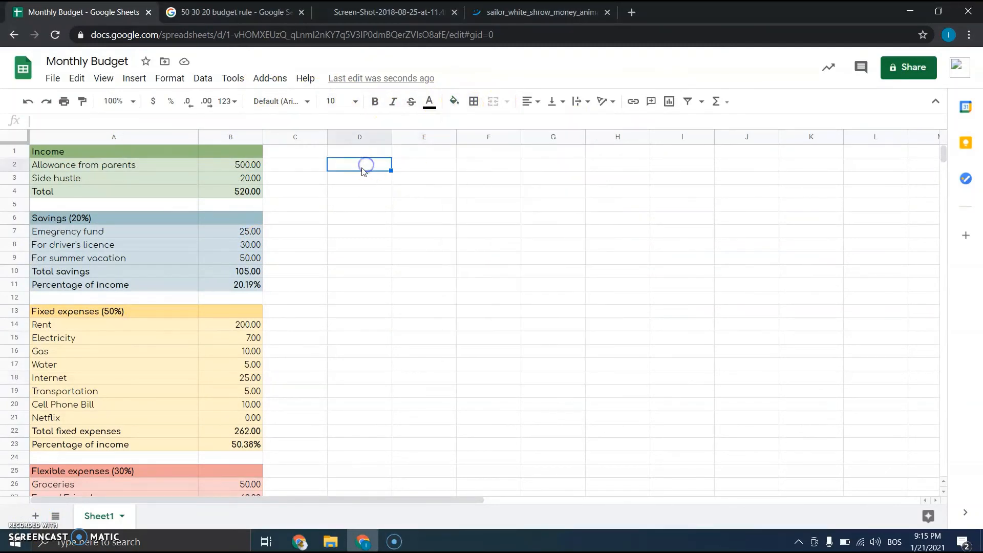
Step: Set the Fun w/ Friends amount in B27 to 63
scroll(243, 252, "down", 3)
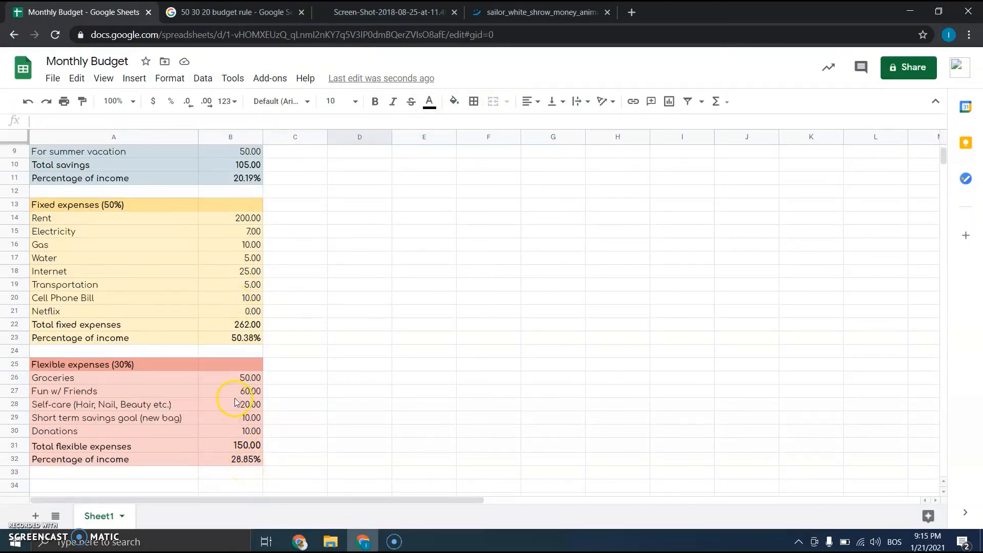
left_click(252, 393)
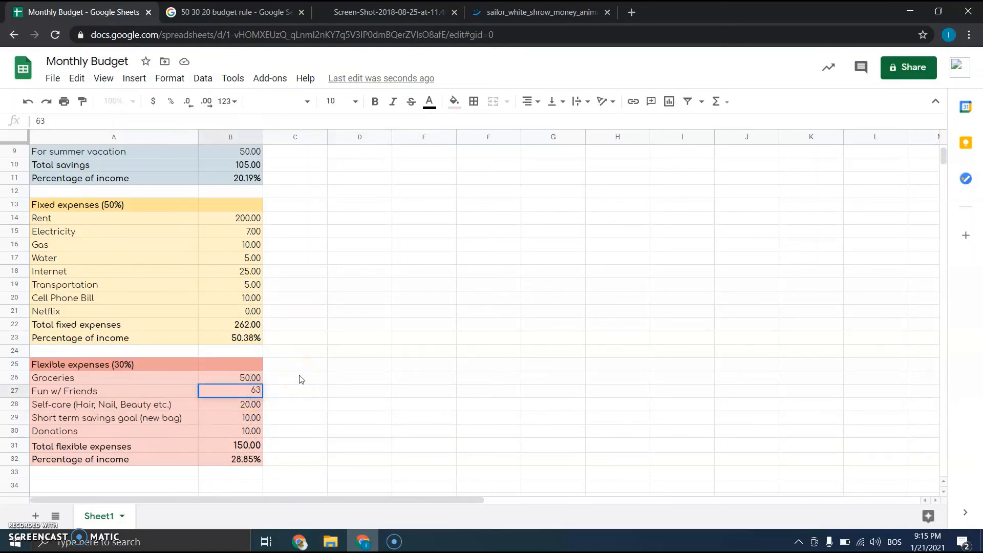
key("Return")
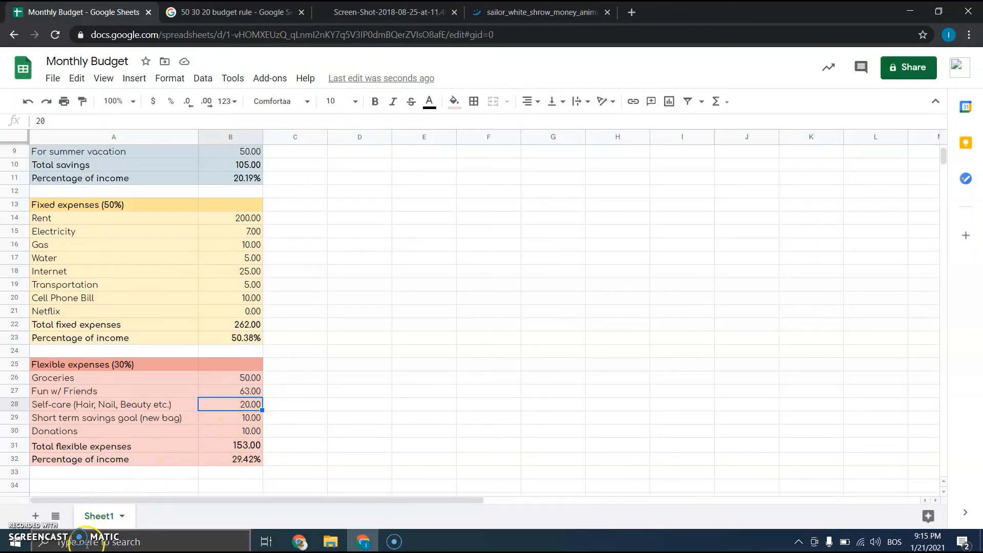
Step: Rename the budget sheet Sheet1 as Jan 2021
right_click(97, 516)
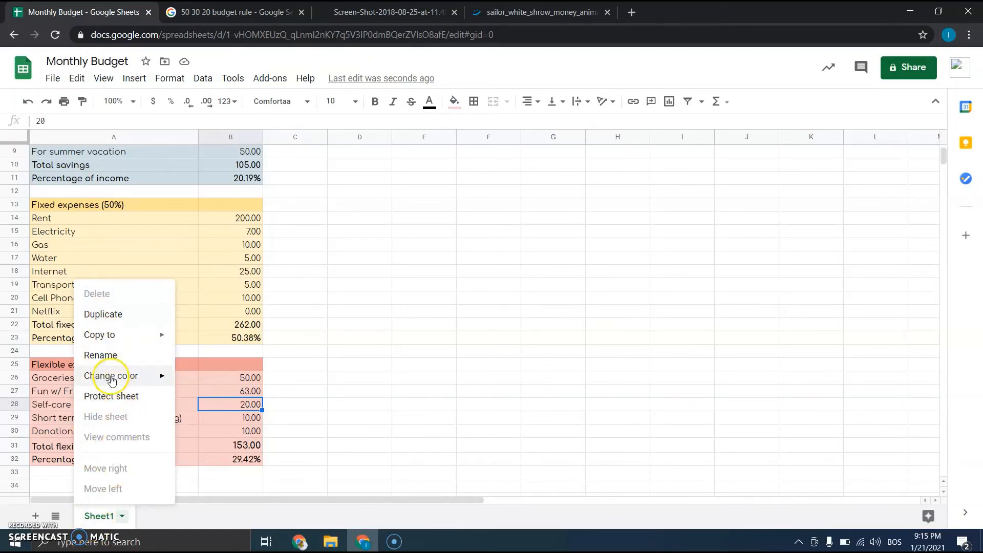
left_click(101, 357)
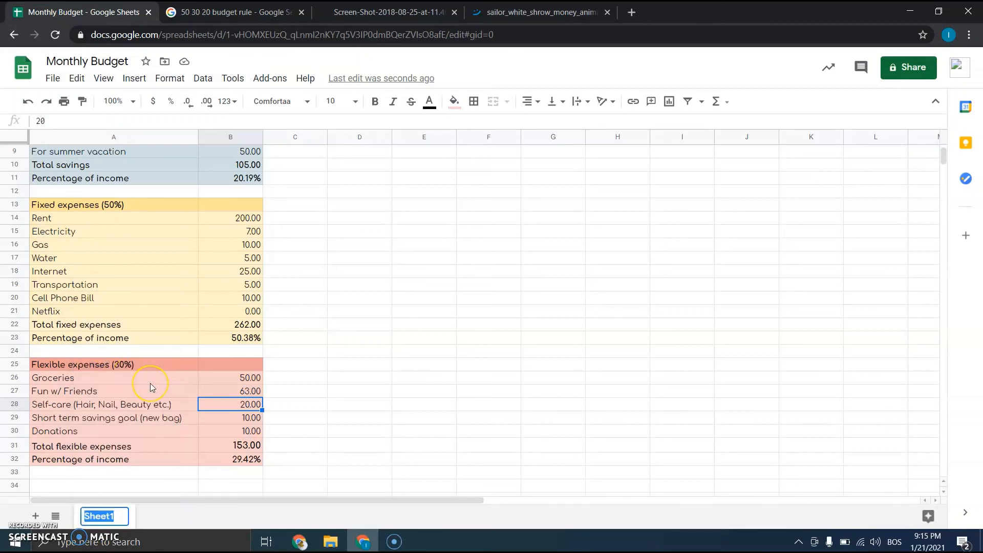
type("Jan")
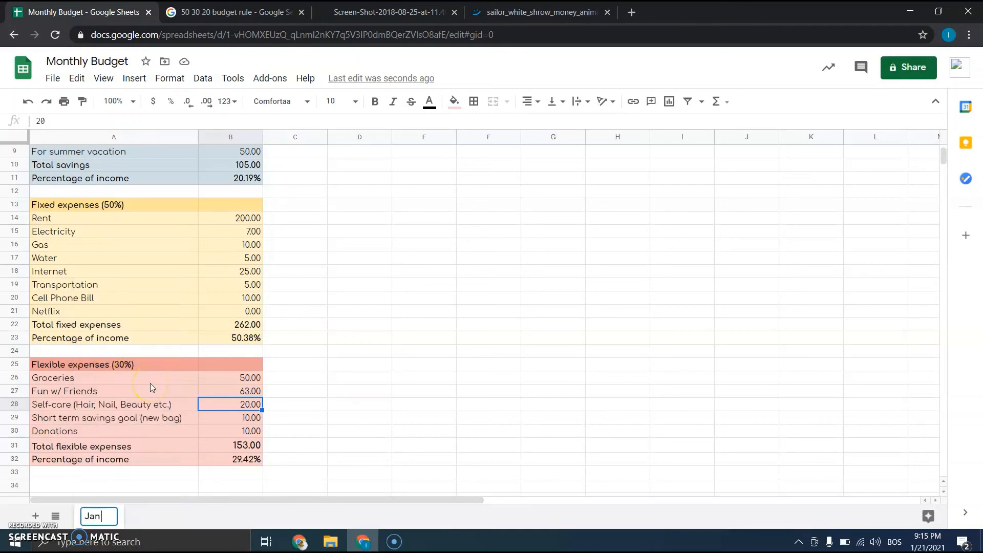
type(" 2021")
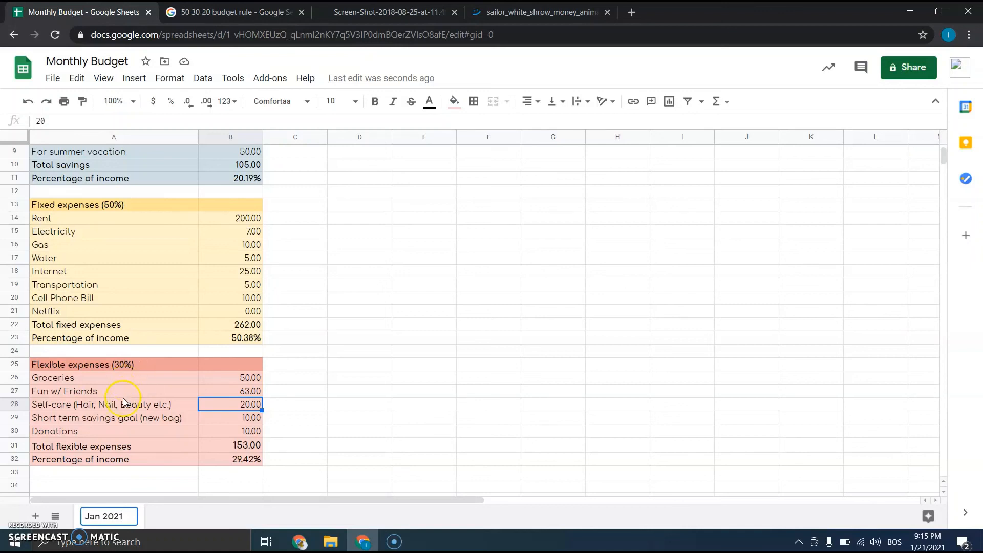
left_click(175, 519)
Step: Duplicate the Jan 2021 sheet within the same spreadsheet
left_click(92, 522)
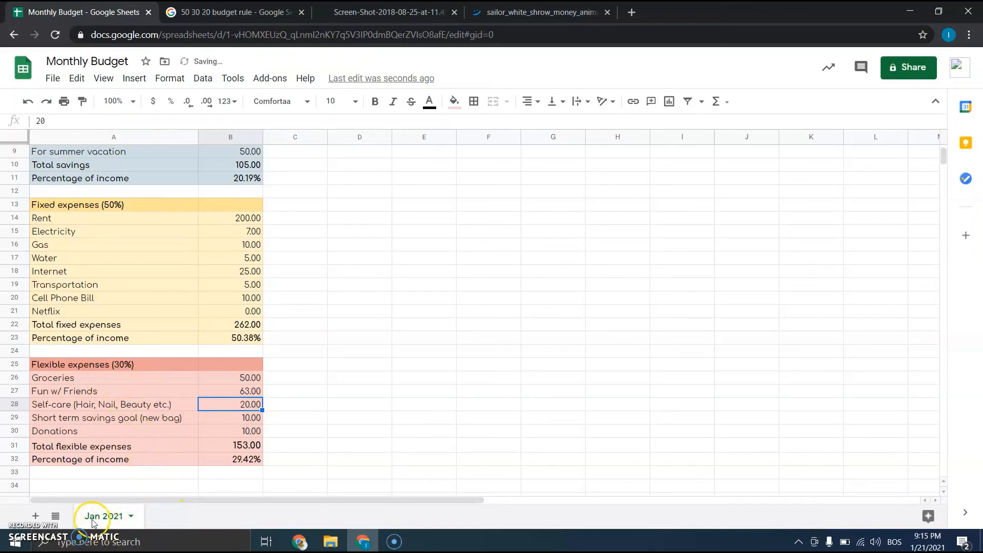
left_click(92, 521)
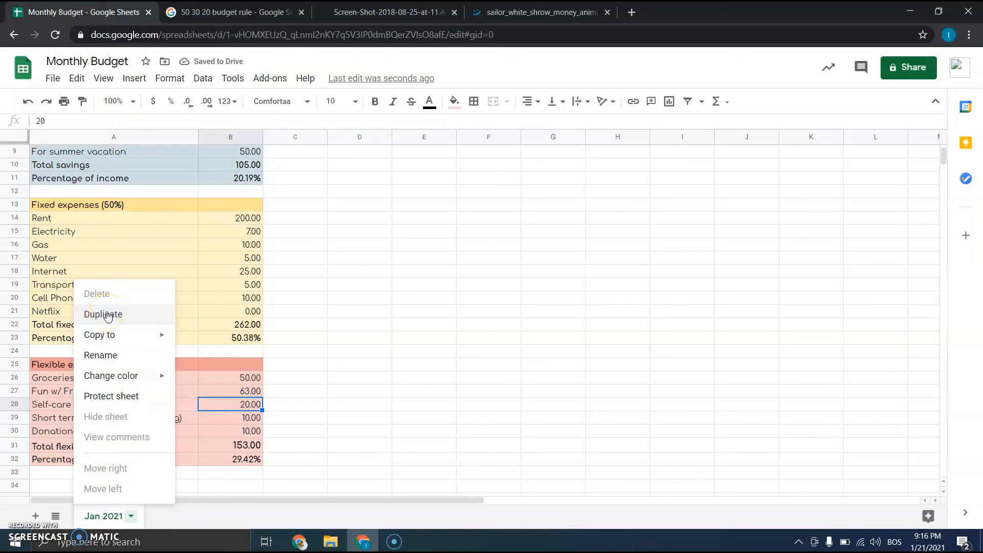
left_click(108, 314)
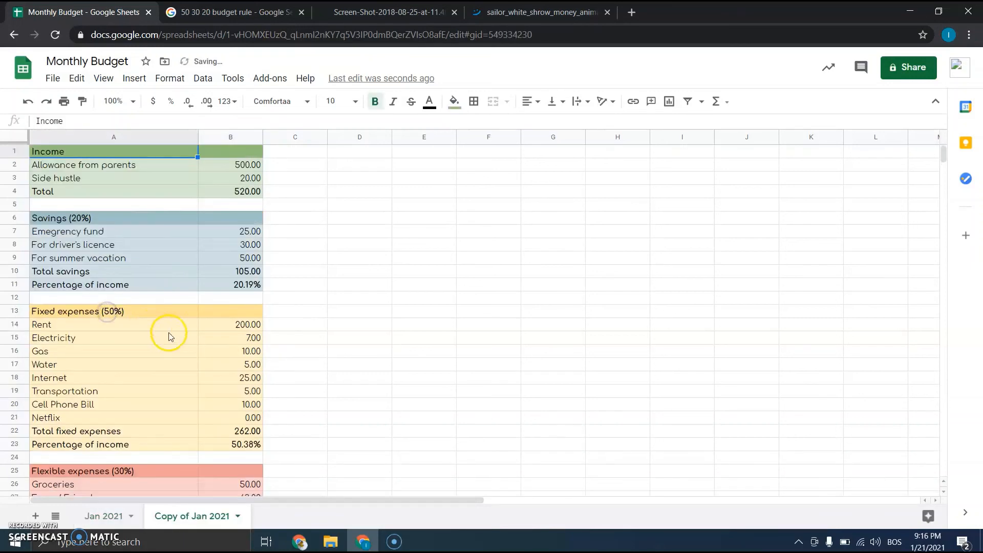
left_click(177, 517)
left_click(186, 525)
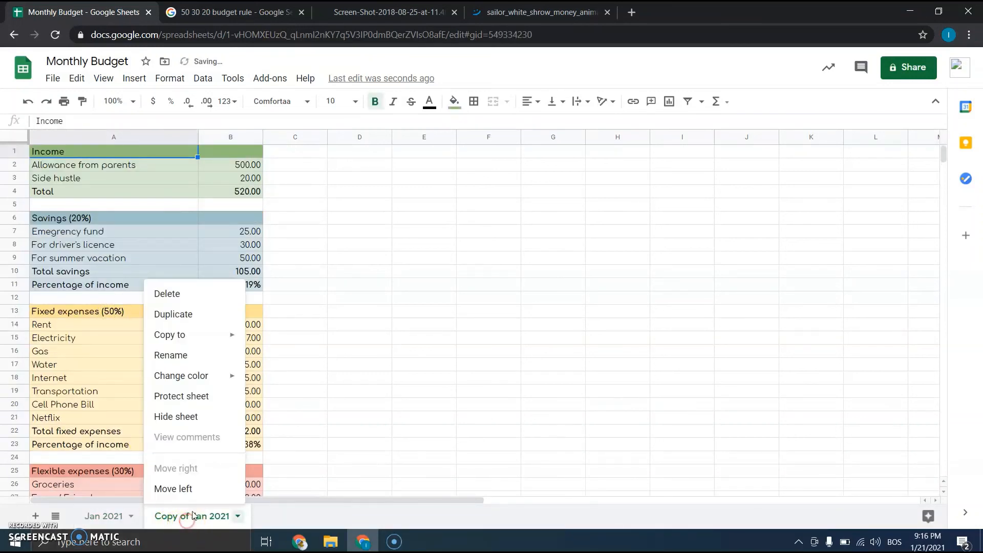
left_click(170, 354)
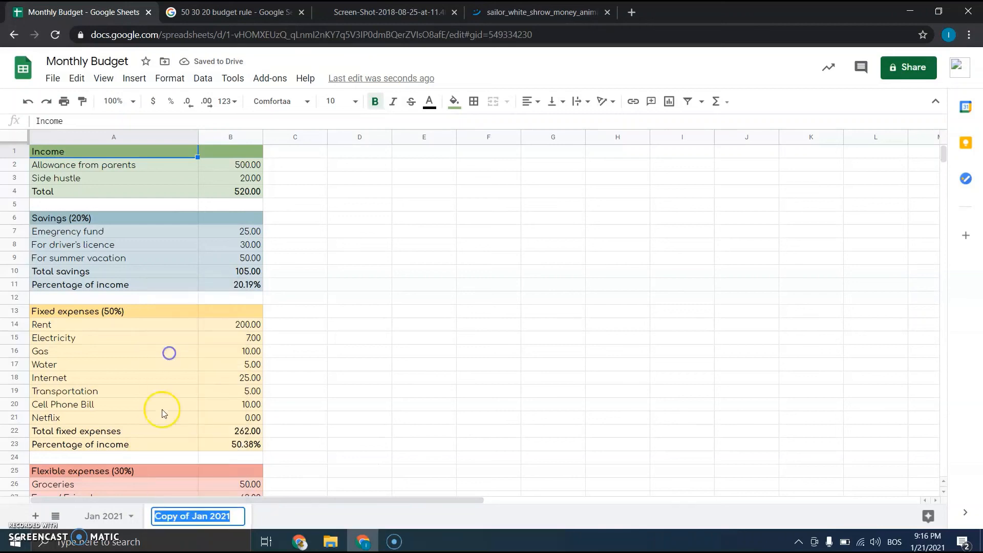
left_click(209, 516)
key("Return")
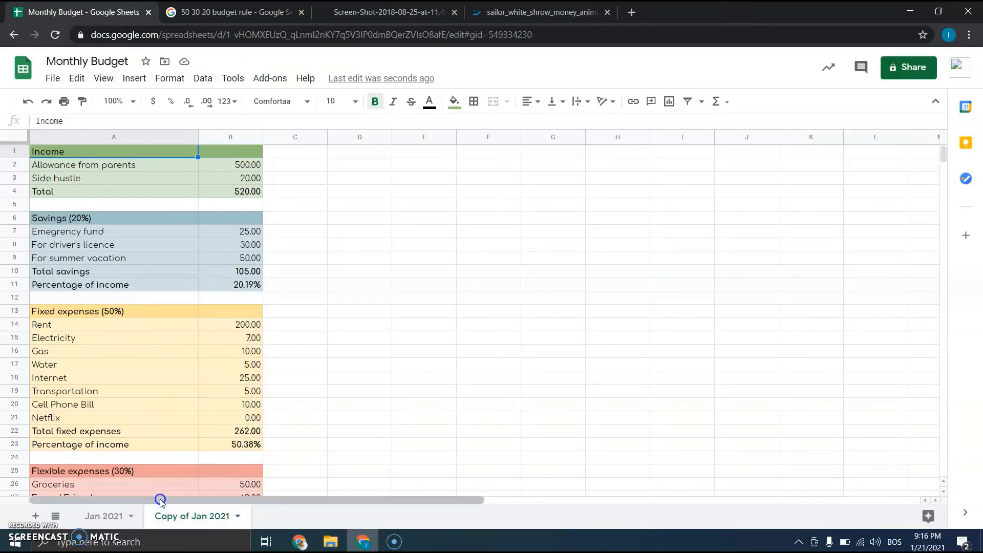
Step: Rename the duplicated sheet, Copy of Jan 2021, as Feb 2021
right_click(183, 517)
left_click(174, 349)
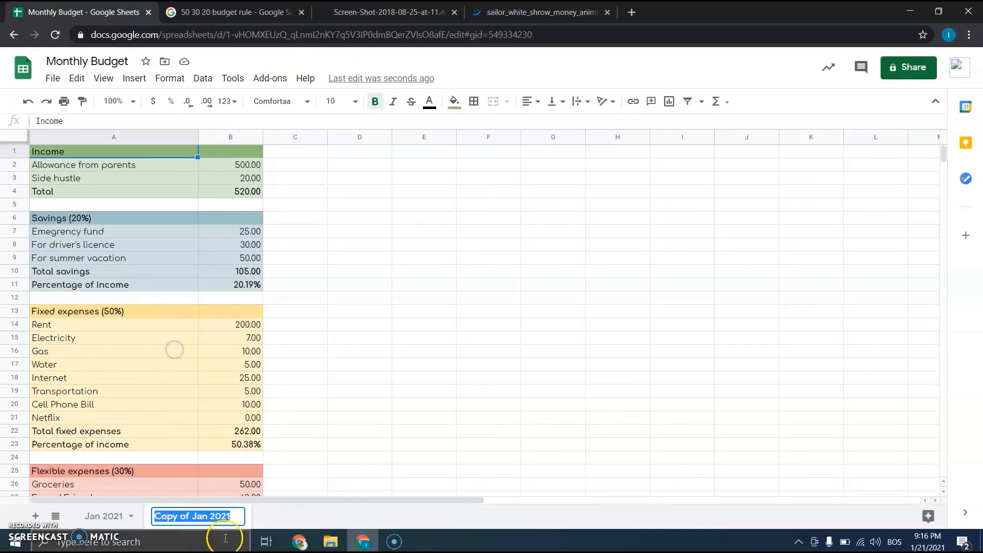
left_click(211, 517)
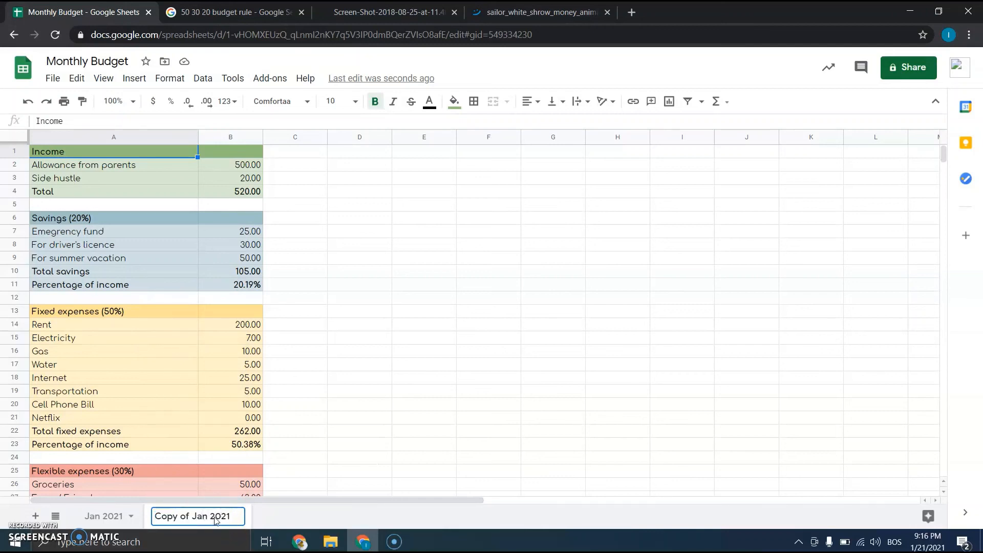
key("BackSpace")
key("BackSpace")
key("BackSpace")
key("BackSpace")
key("BackSpace")
key("BackSpace")
key("BackSpace")
key("BackSpace")
key("BackSpace")
key("BackSpace")
key("BackSpace")
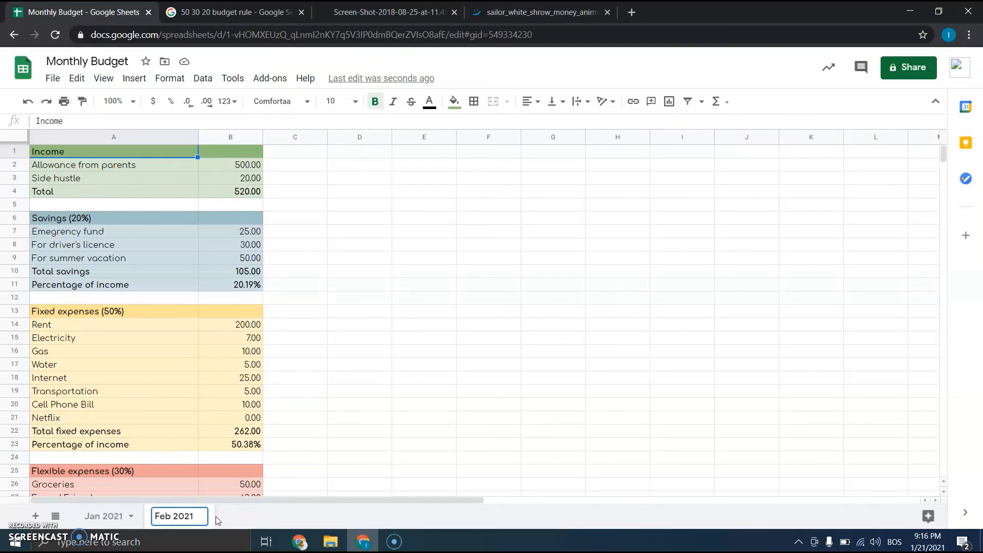
left_click(299, 458)
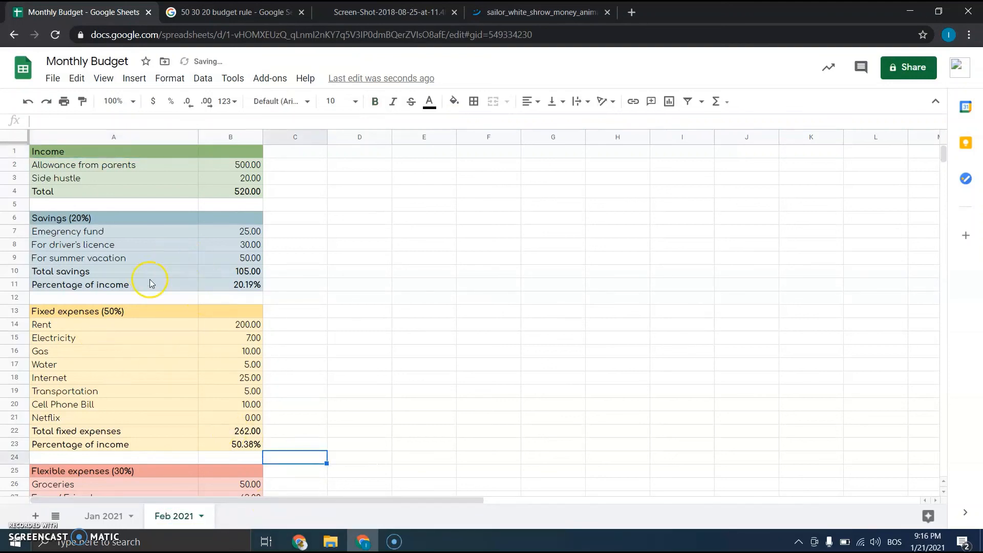
Step: Look over the Feb 2021 budget sections and switch to the browser page showing the sailor money animation
scroll(146, 334, "down", 3)
scroll(141, 335, "up", 3)
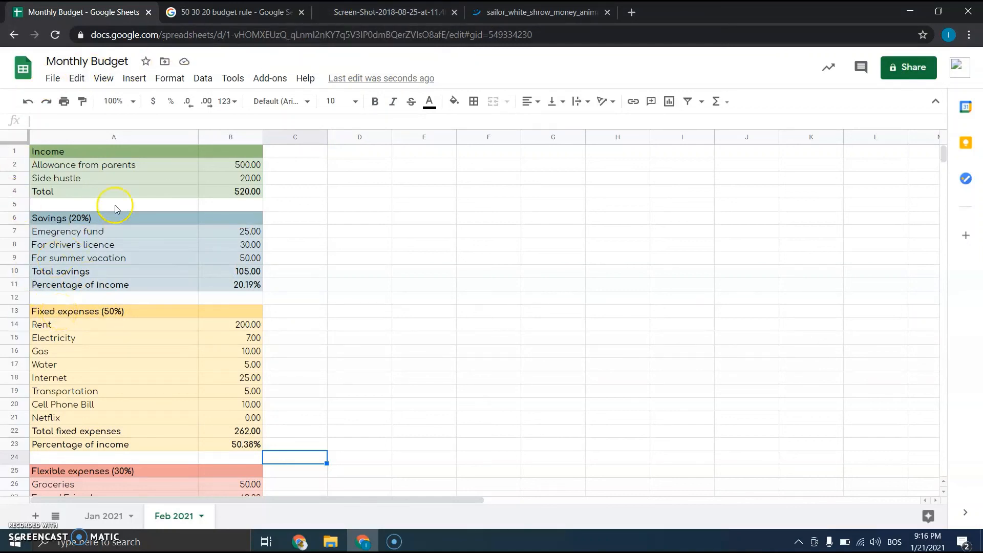
left_click(518, 14)
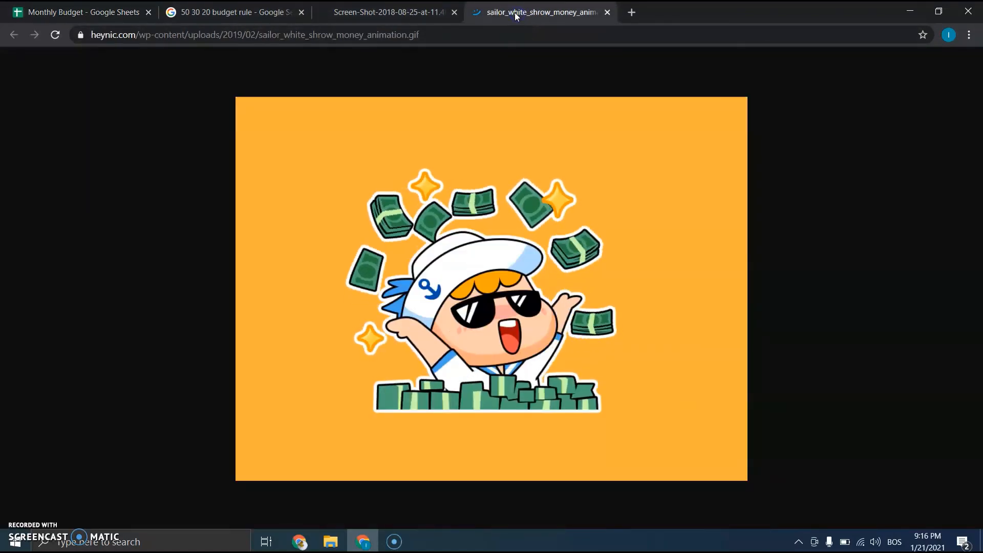